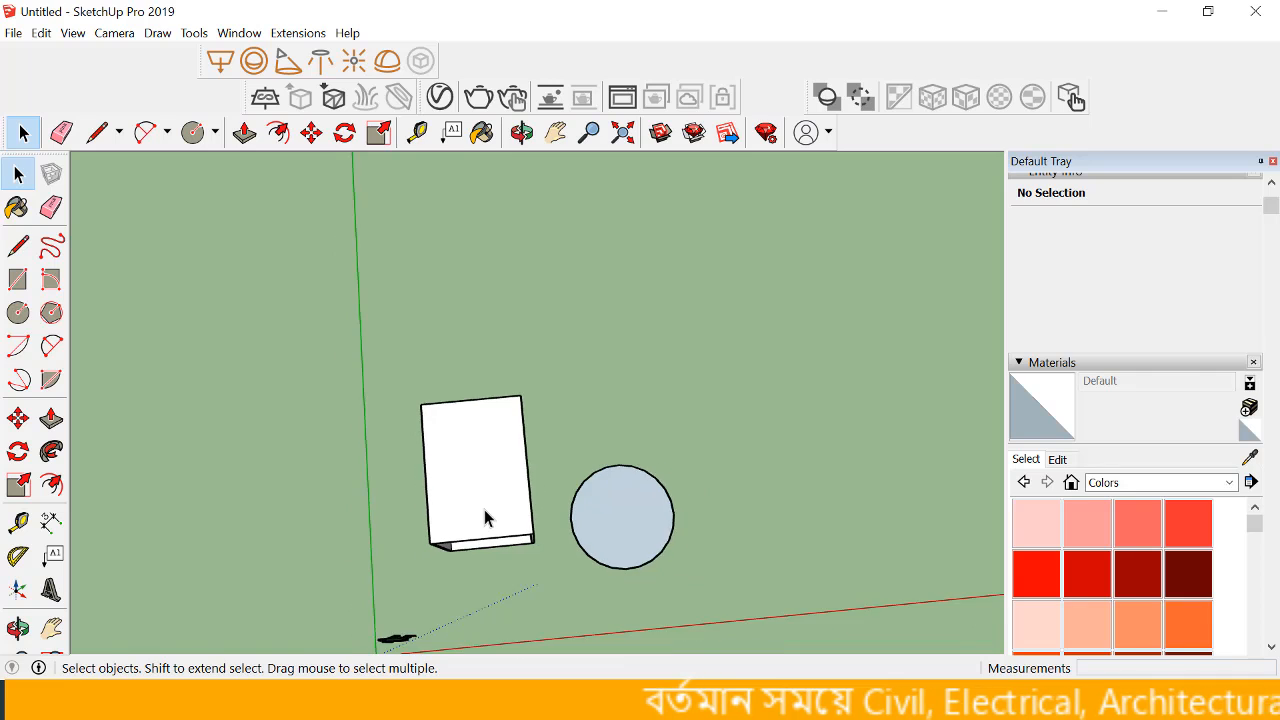
Step: Examine the hollow box beside the circle from several angles, selecting its individual faces
scroll(475, 418, up, 1)
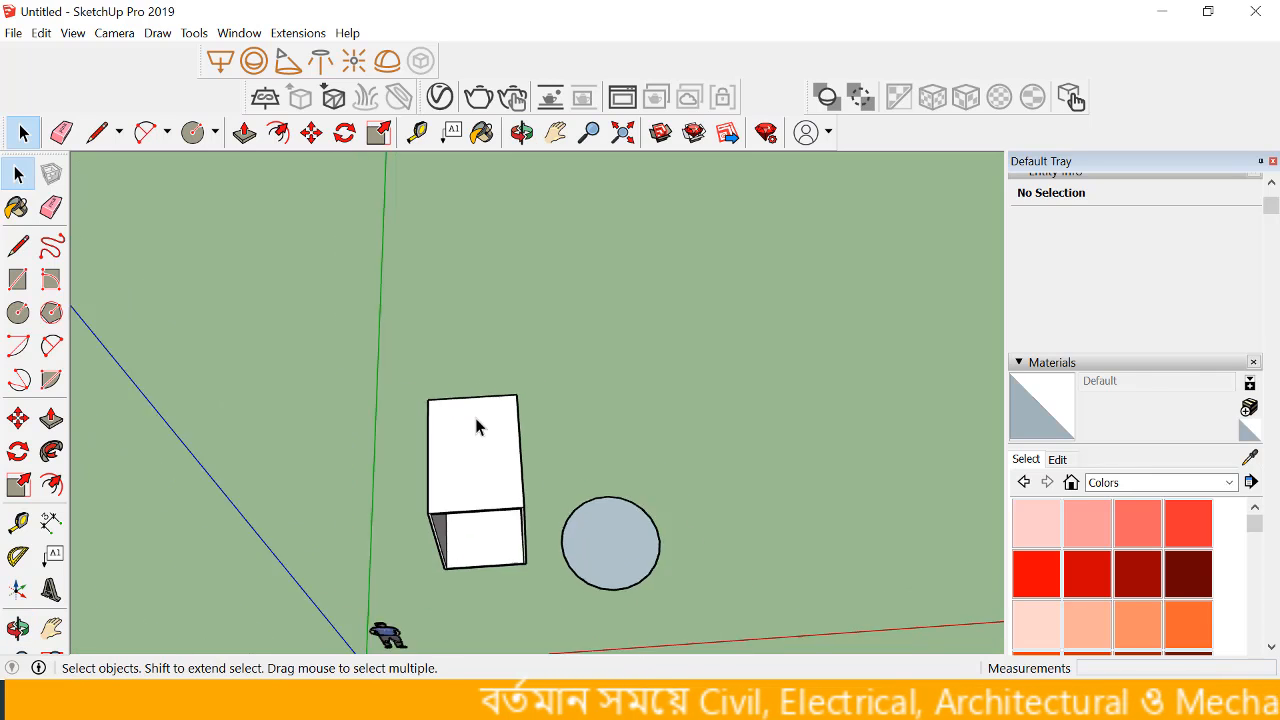
scroll(475, 420, down, 3)
scroll(472, 430, up, 5)
middle_drag(472, 472, 479, 380)
click(479, 380)
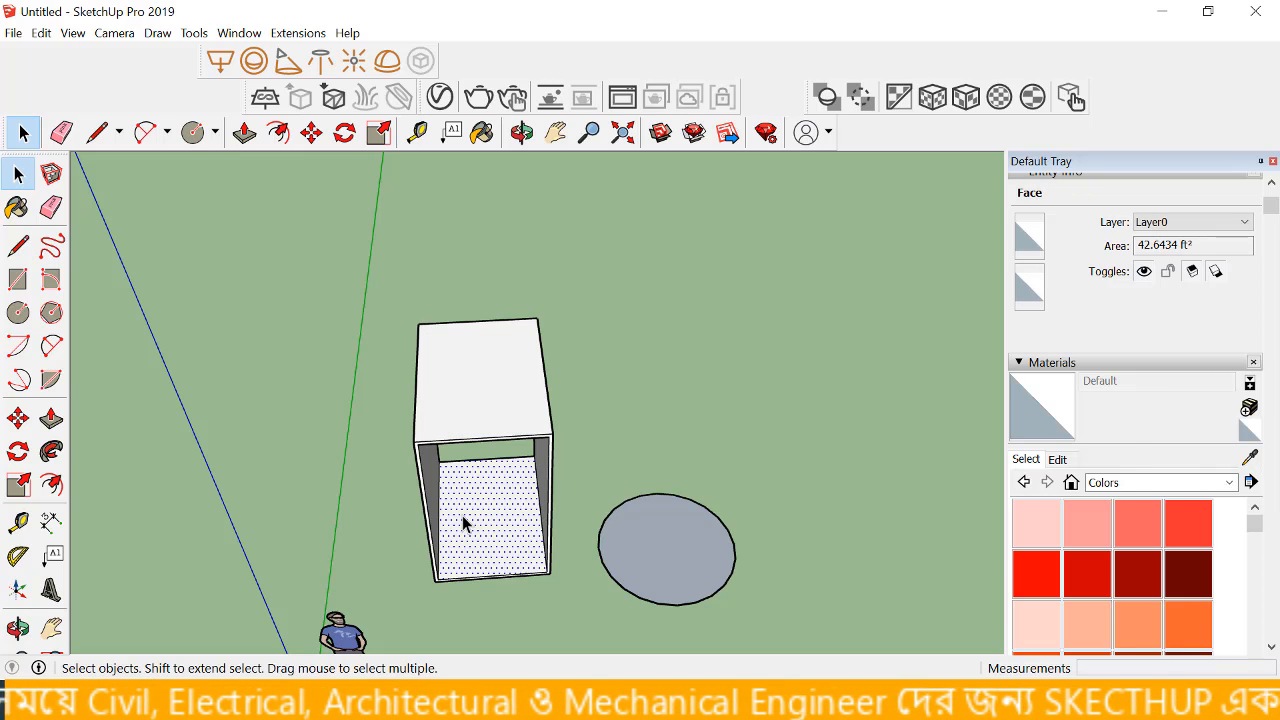
middle_drag(462, 515, 454, 541)
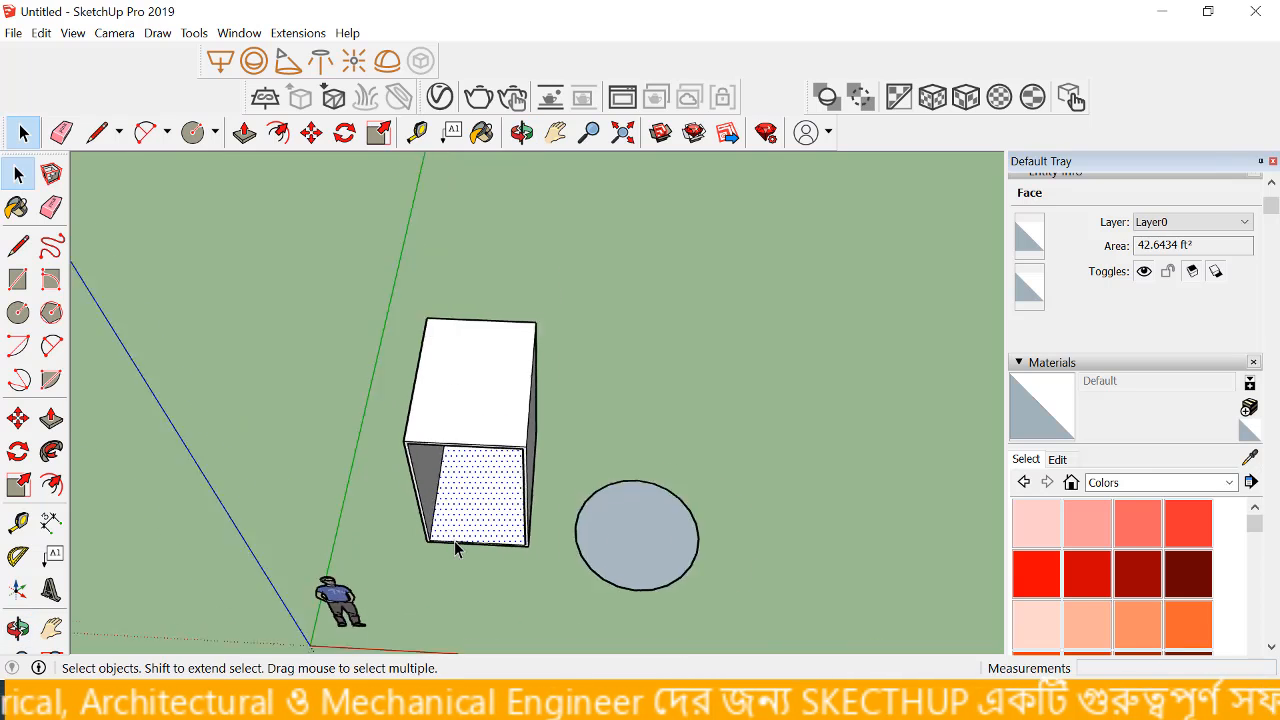
scroll(454, 541, up, 4)
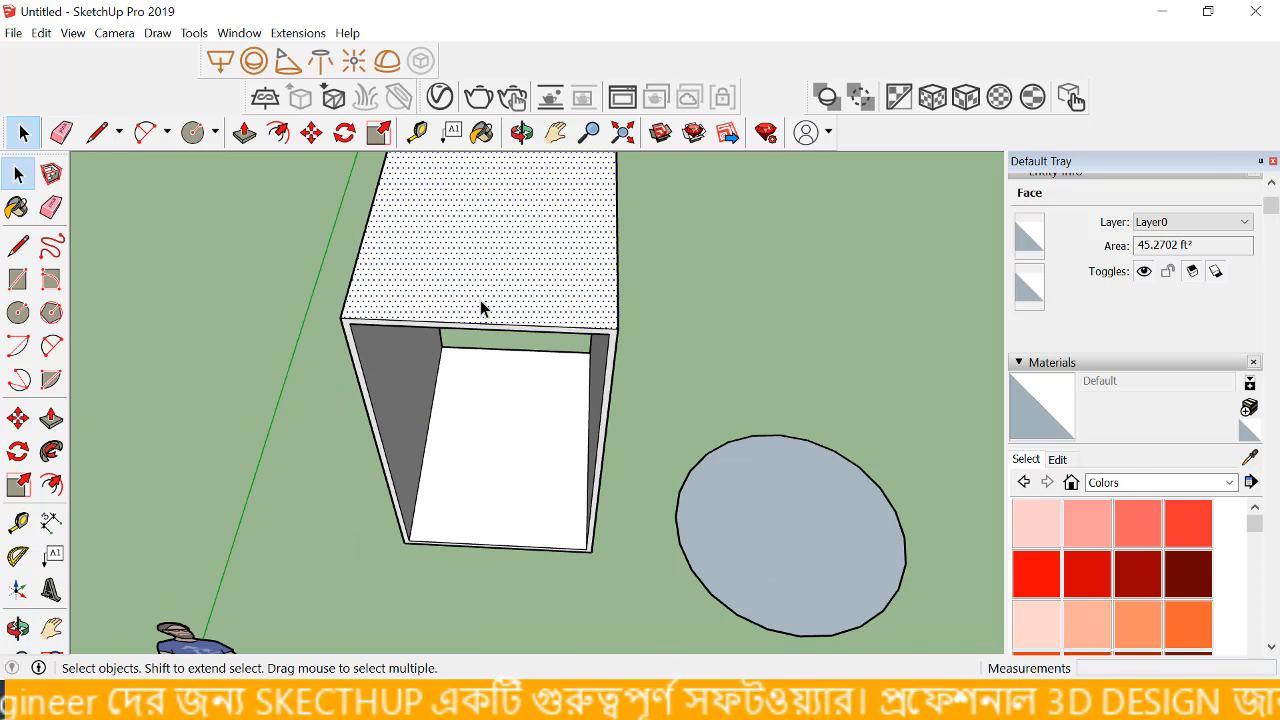
scroll(481, 300, down, 4)
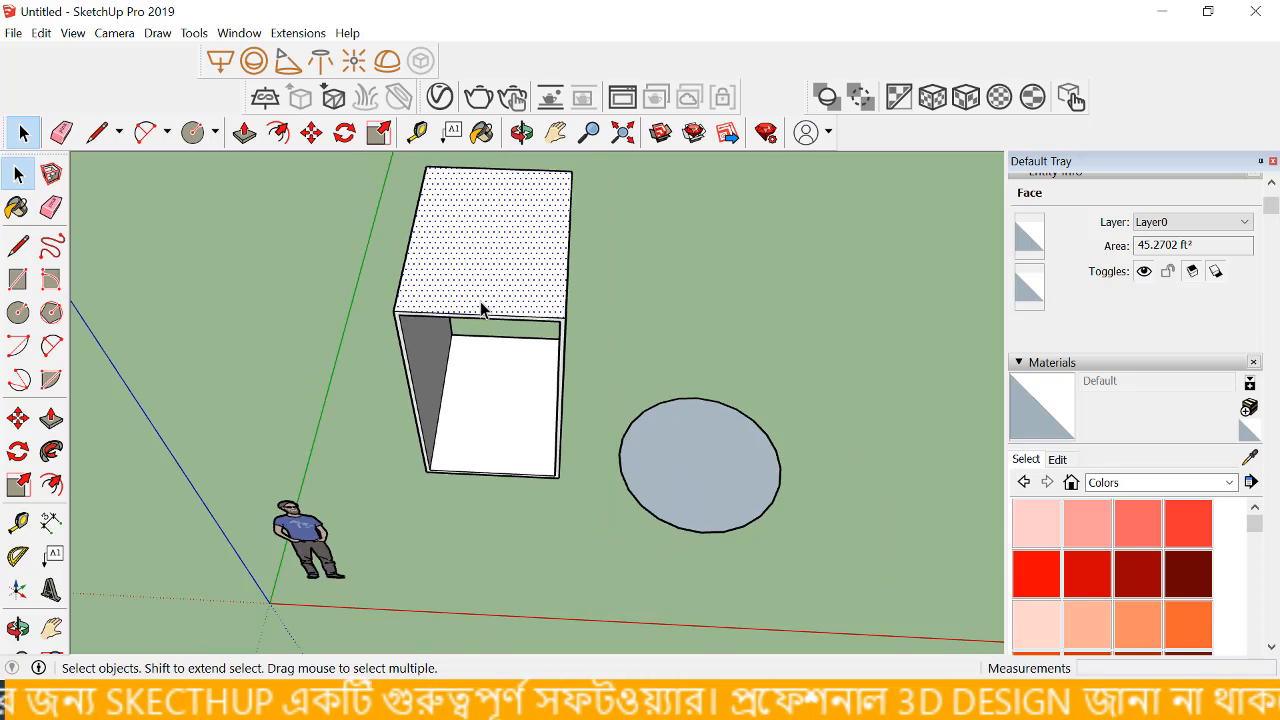
click(481, 360)
scroll(481, 360, down, 4)
middle_drag(483, 362, 625, 456)
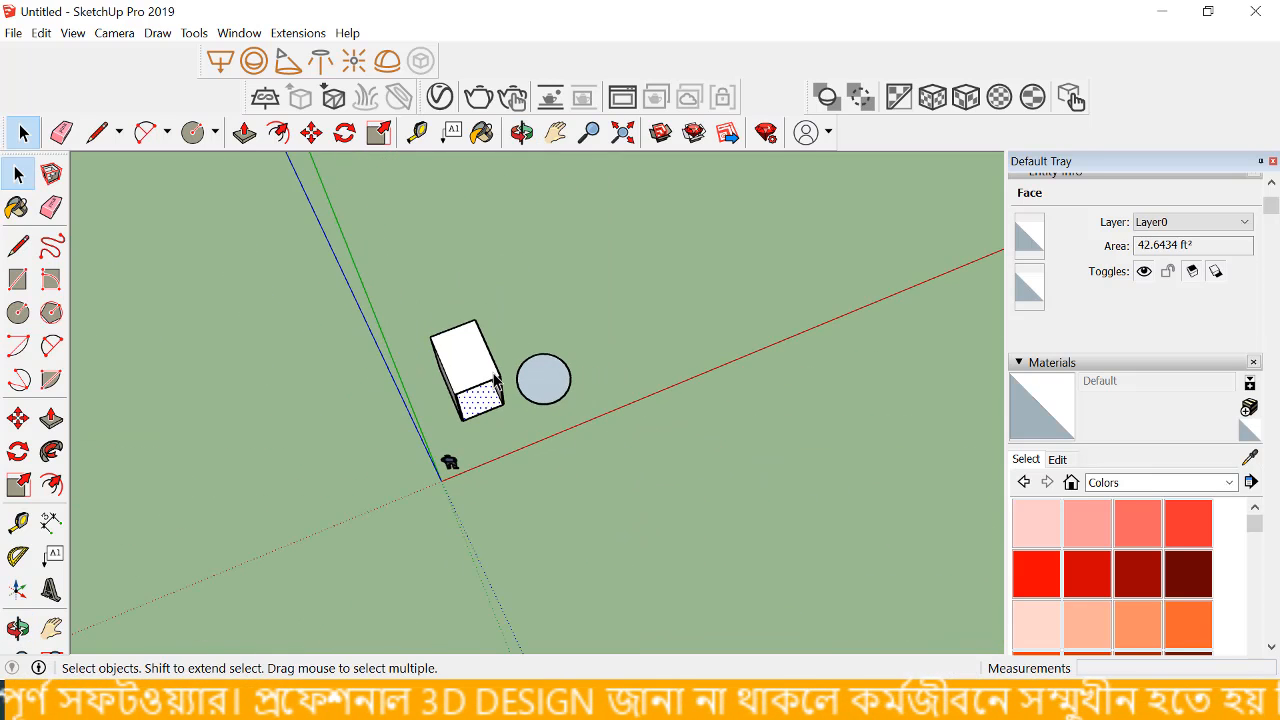
scroll(493, 375, up, 3)
middle_drag(494, 380, 420, 387)
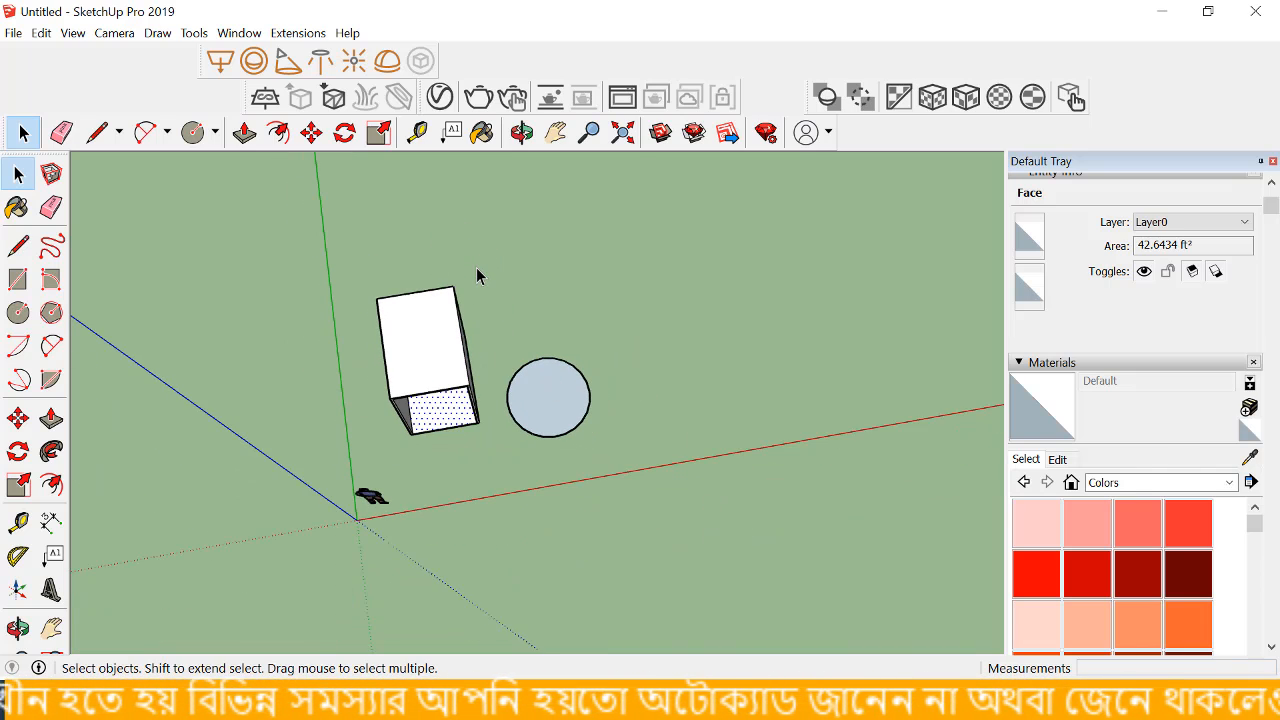
Step: Select the entire hollow box and turn it into a group
drag(435, 346, 548, 205)
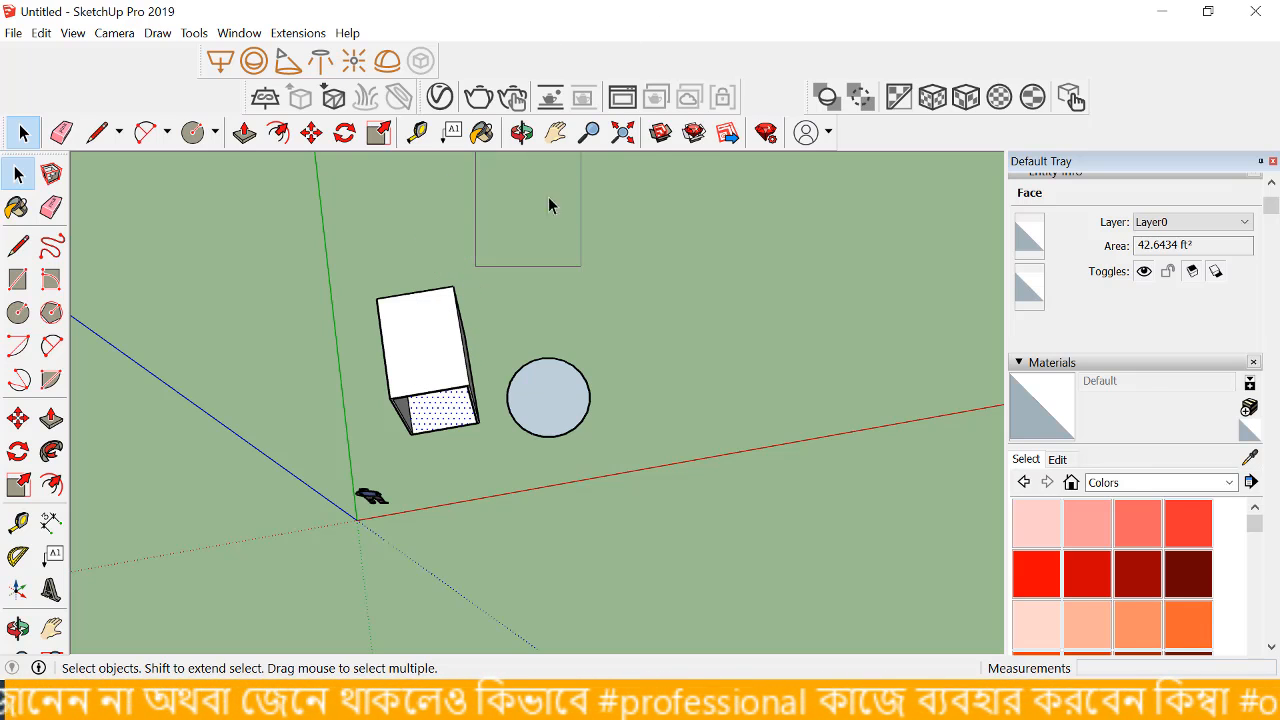
drag(475, 320, 233, 660)
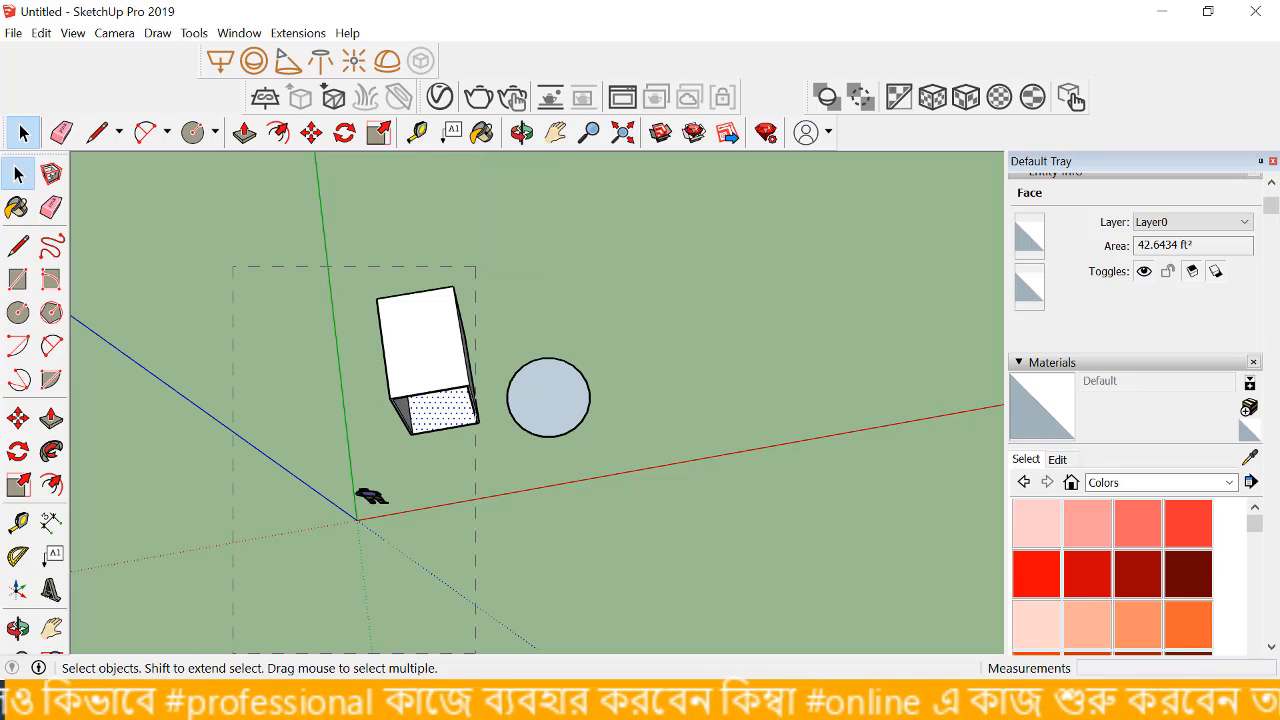
drag(333, 471, 357, 457)
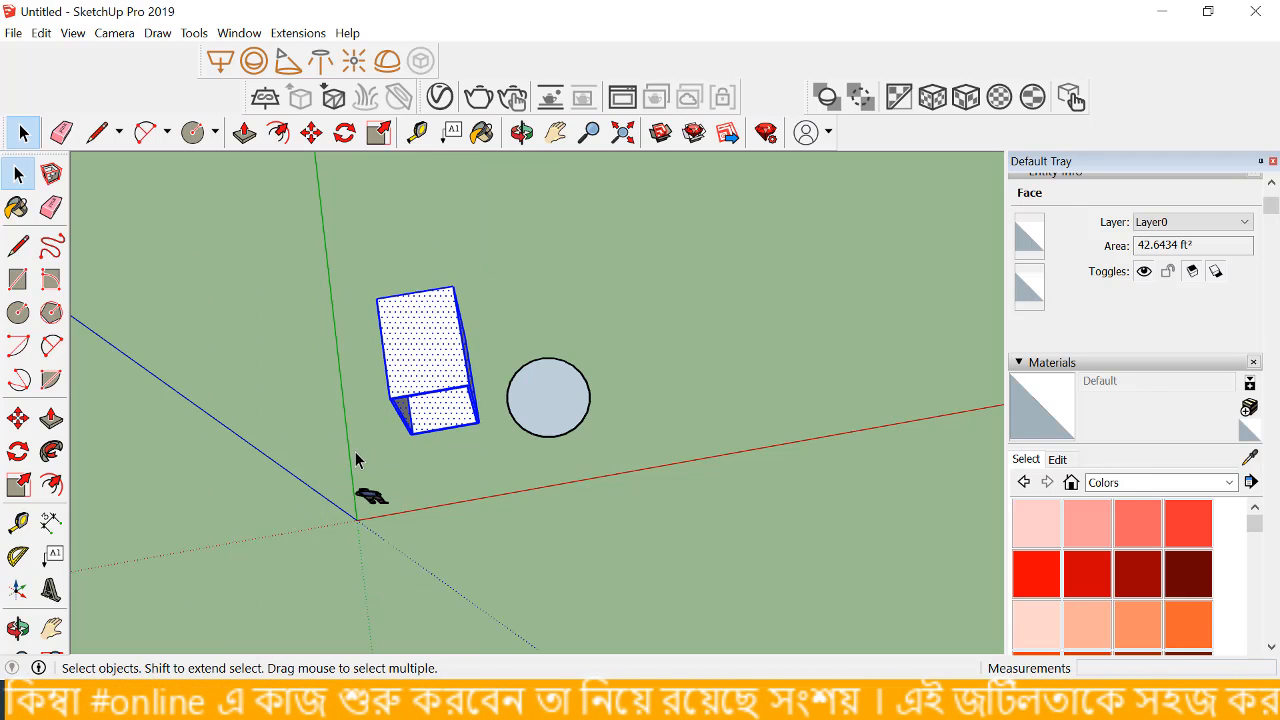
right_click(425, 377)
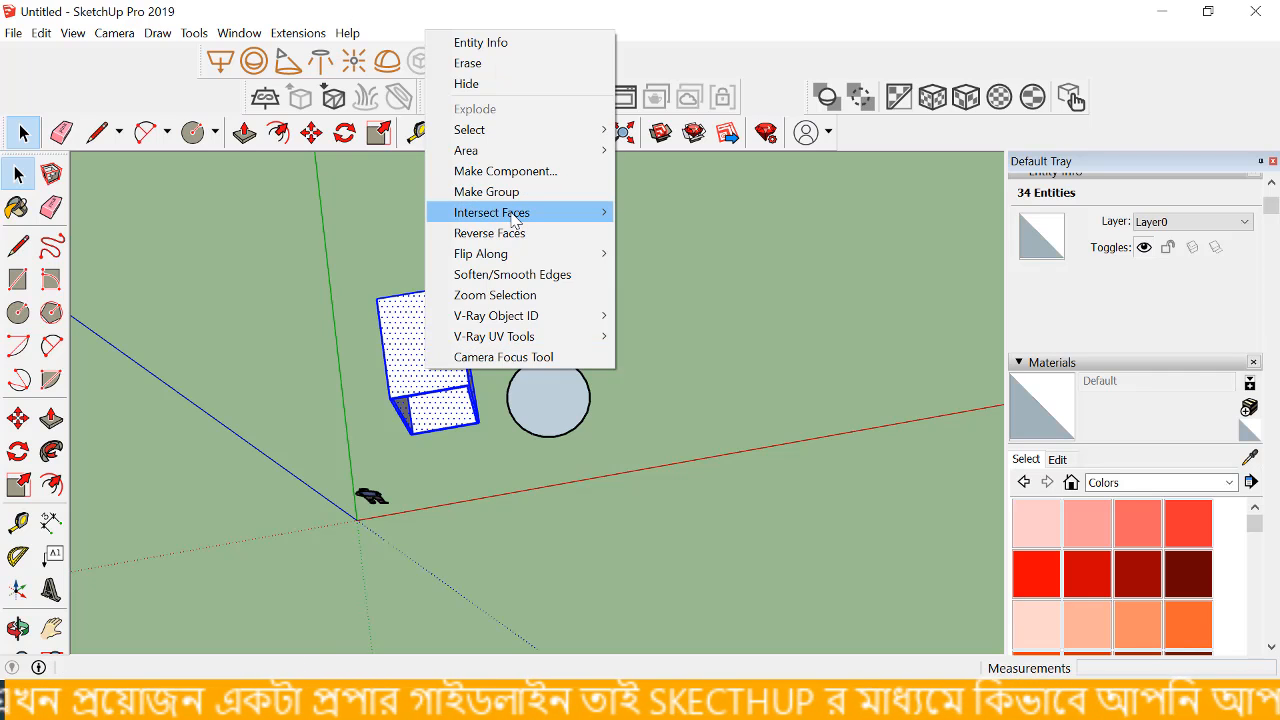
click(523, 191)
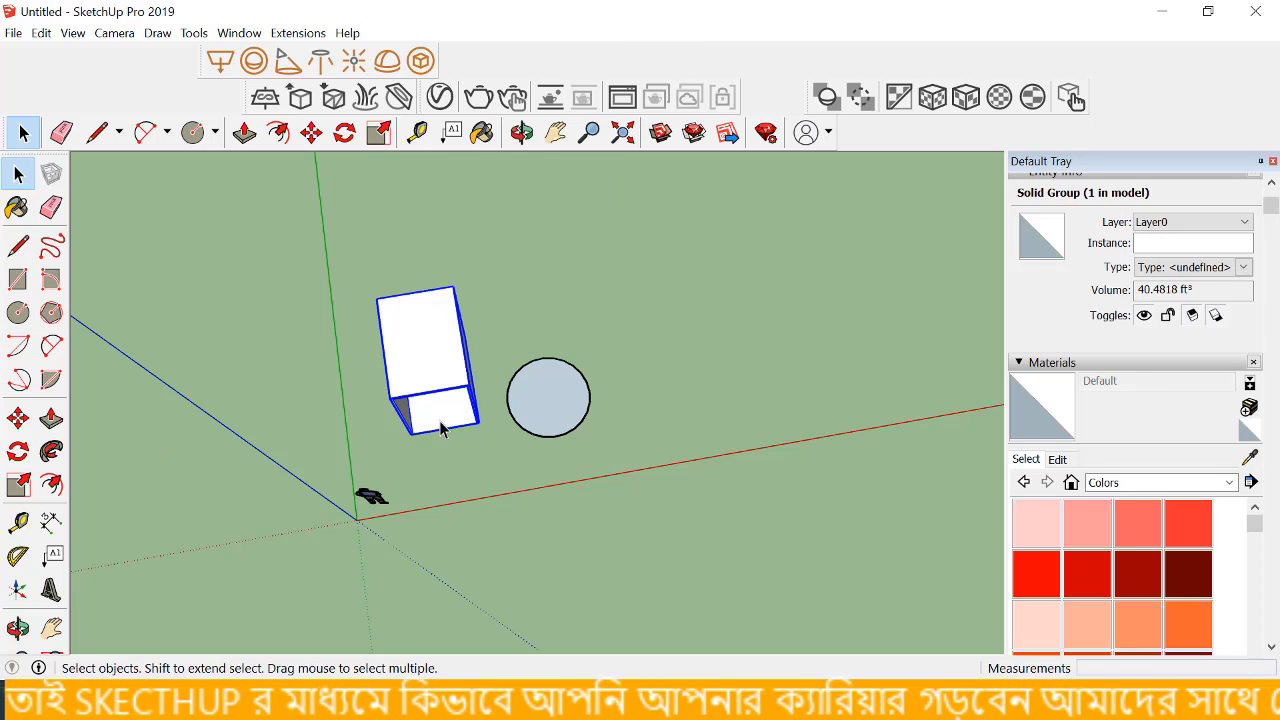
Step: Explode the box group back into loose geometry and select its top face on its own
scroll(437, 428, up, 2)
middle_drag(412, 368, 401, 434)
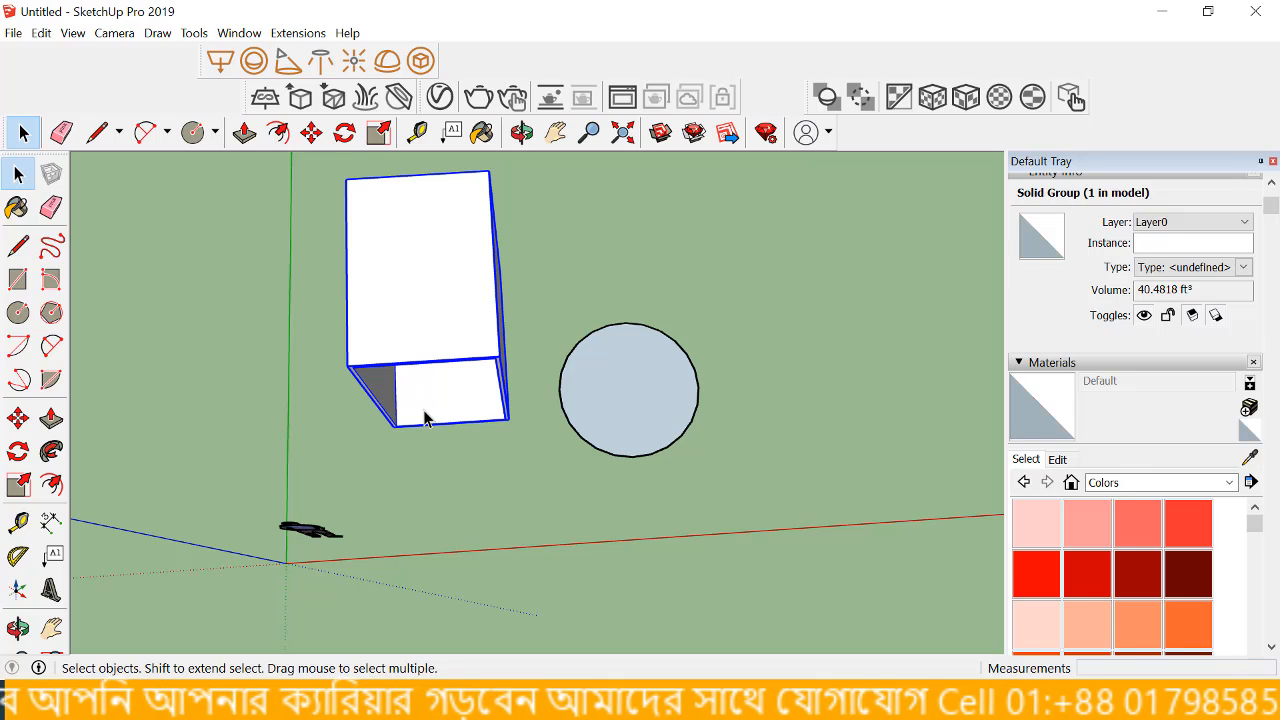
right_click(425, 418)
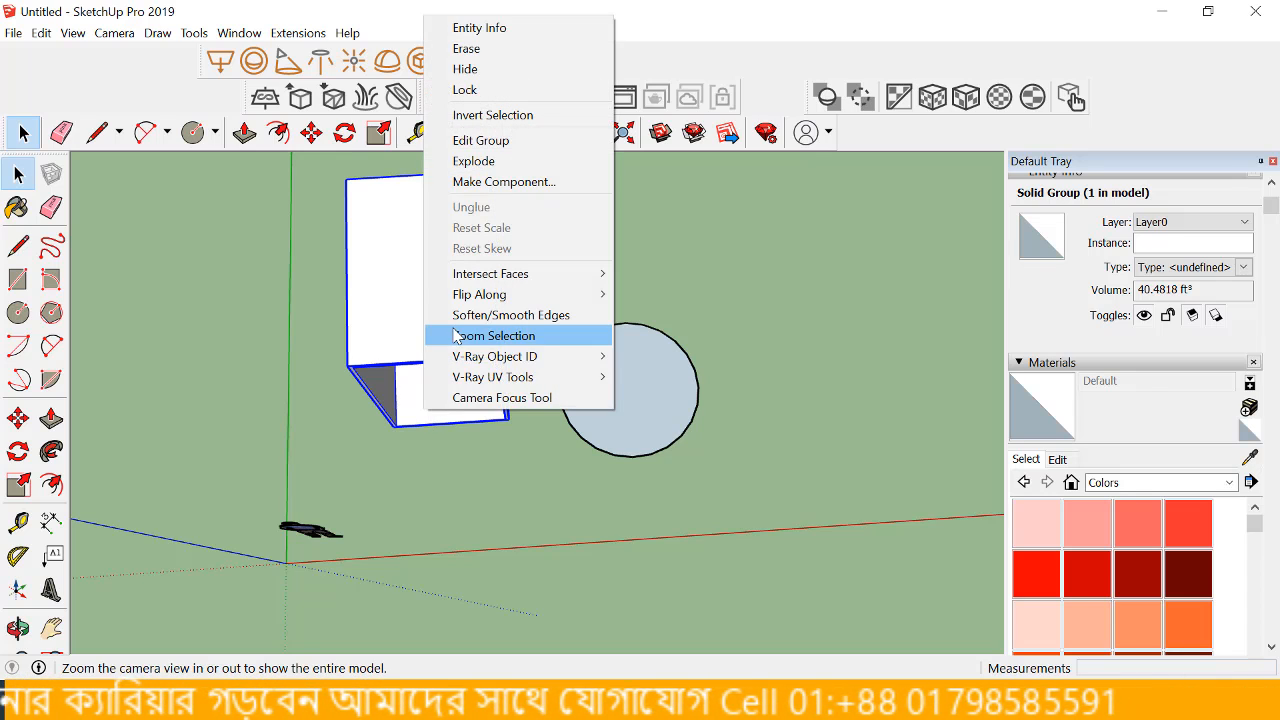
click(473, 161)
click(574, 246)
click(410, 326)
middle_drag(410, 326, 520, 205)
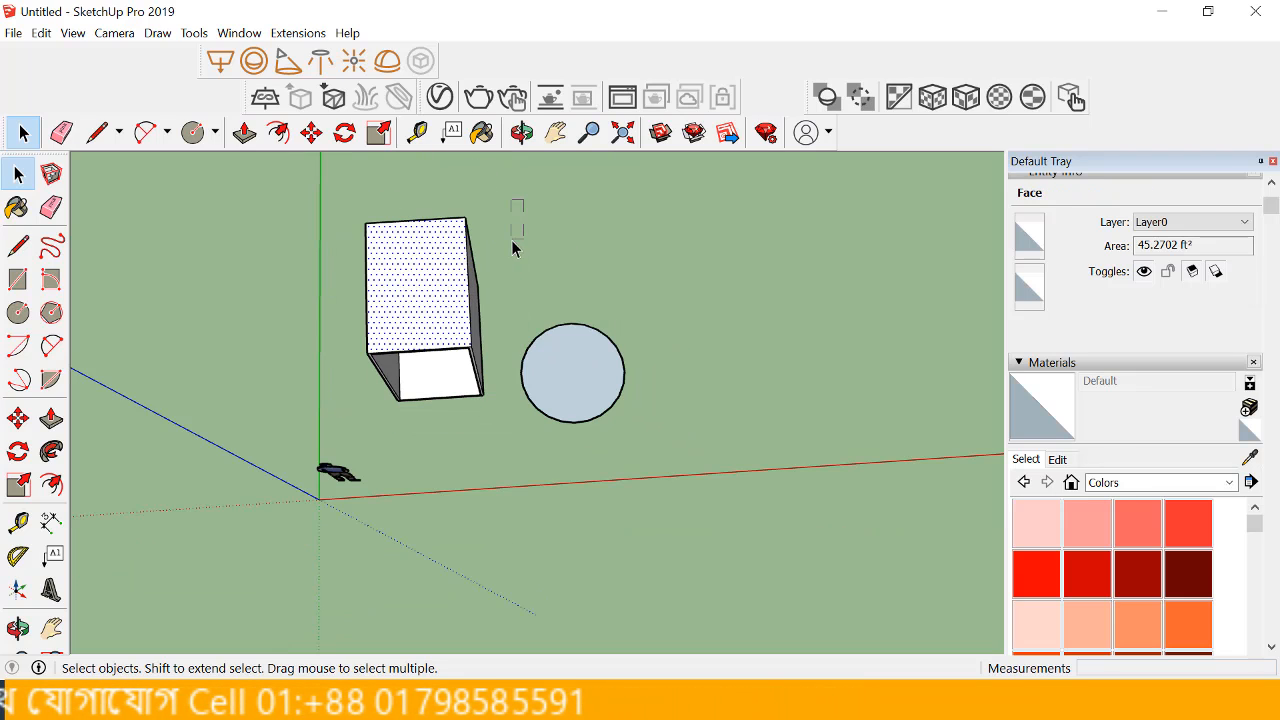
Step: Copy the whole ungrouped box about 18' 7" along the red axis to the opposite side of the circle
drag(485, 195, 316, 428)
scroll(471, 355, up, 2)
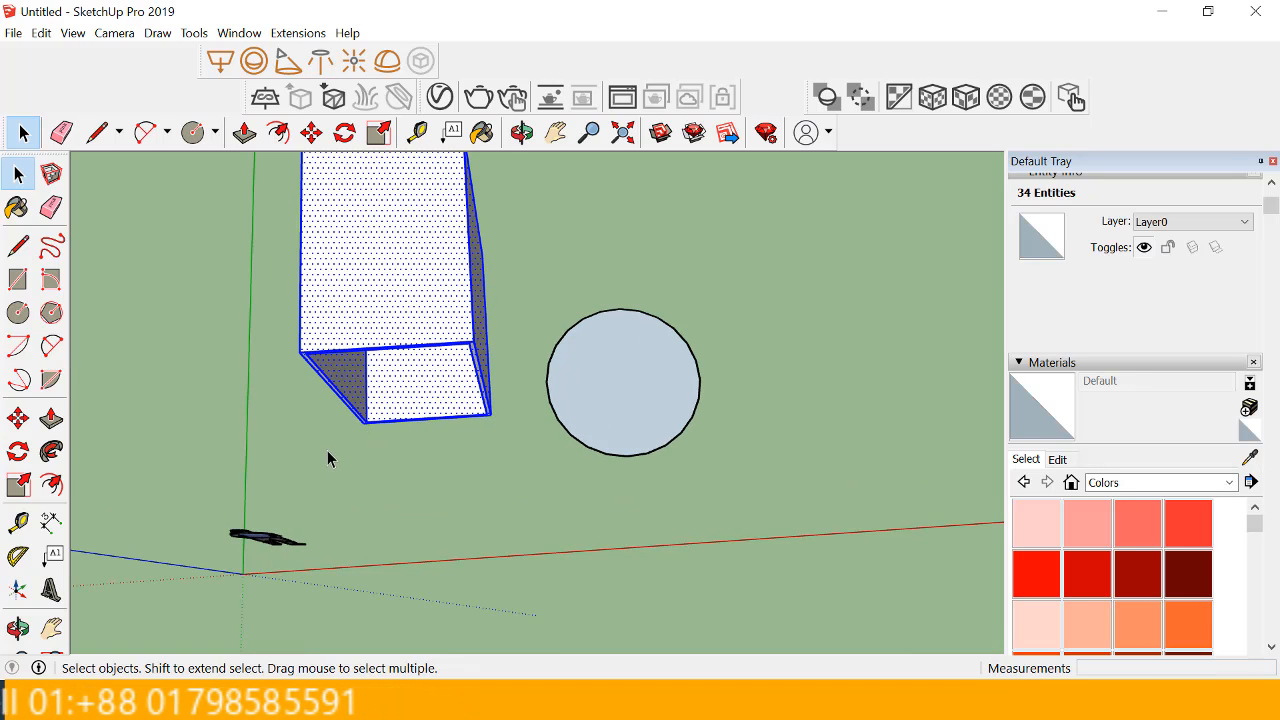
click(18, 418)
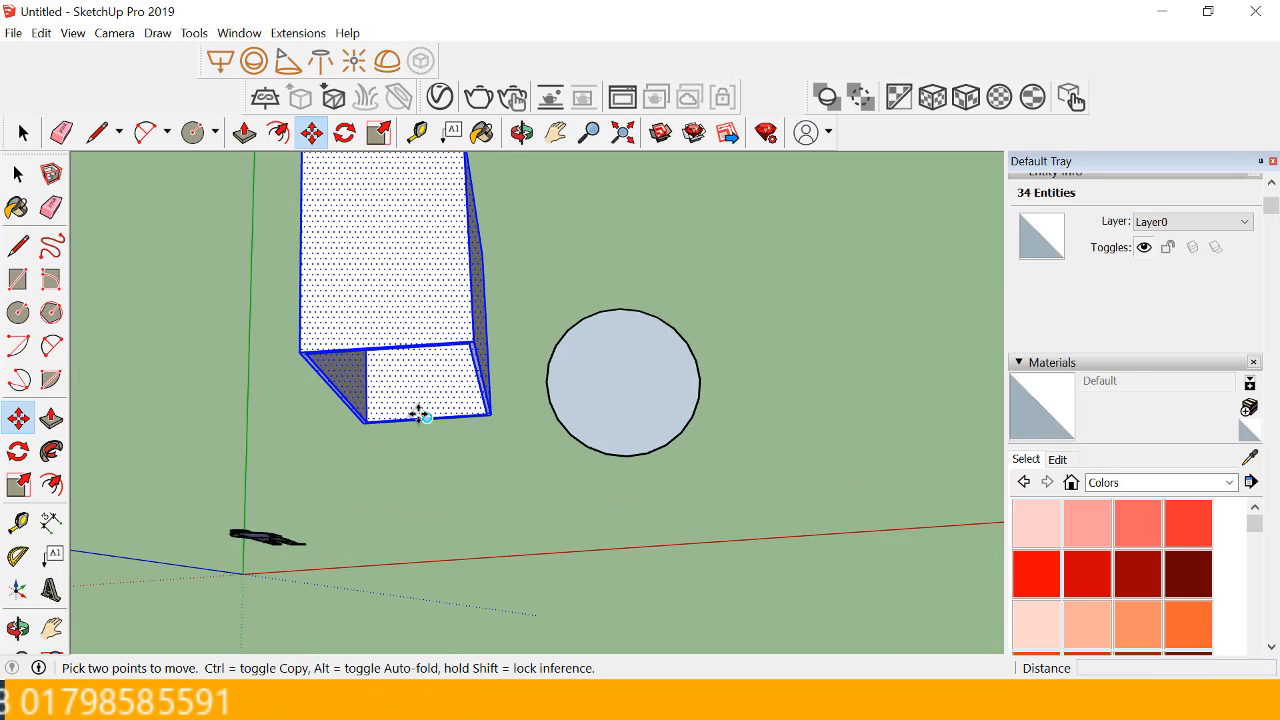
scroll(417, 414, up, 1)
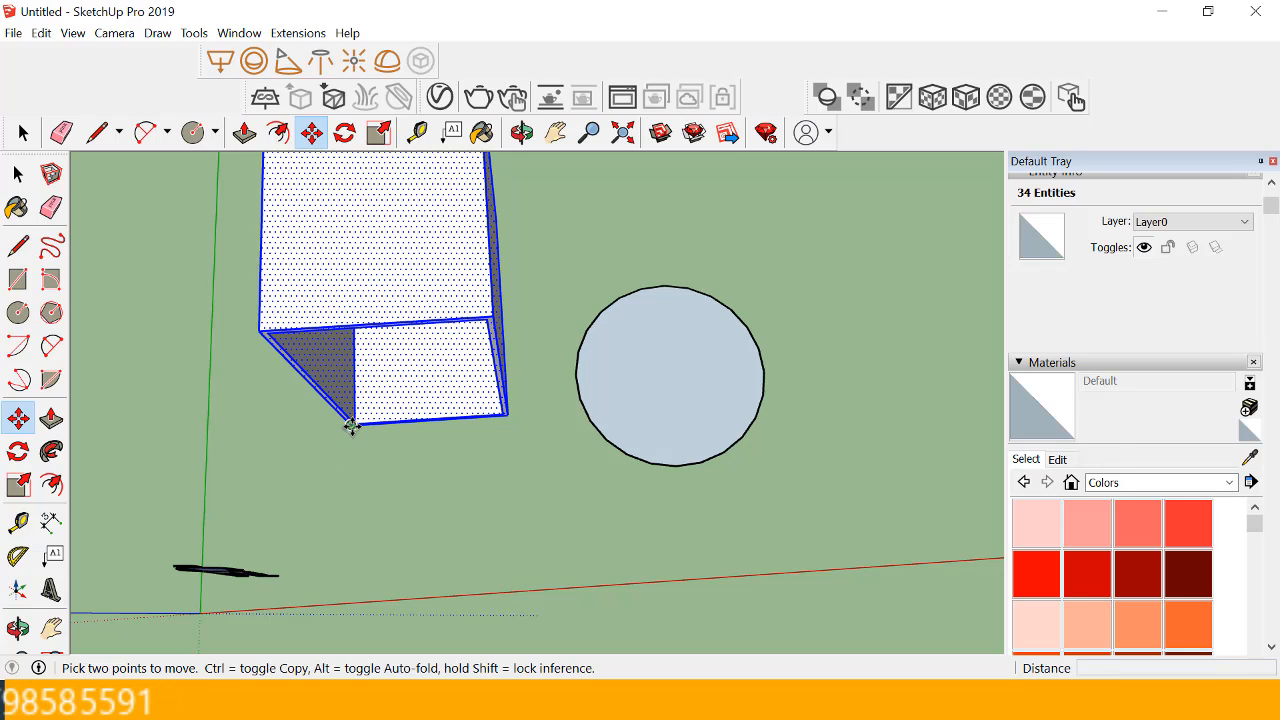
click(352, 426)
key(ctrl)
scroll(309, 406, down, 2)
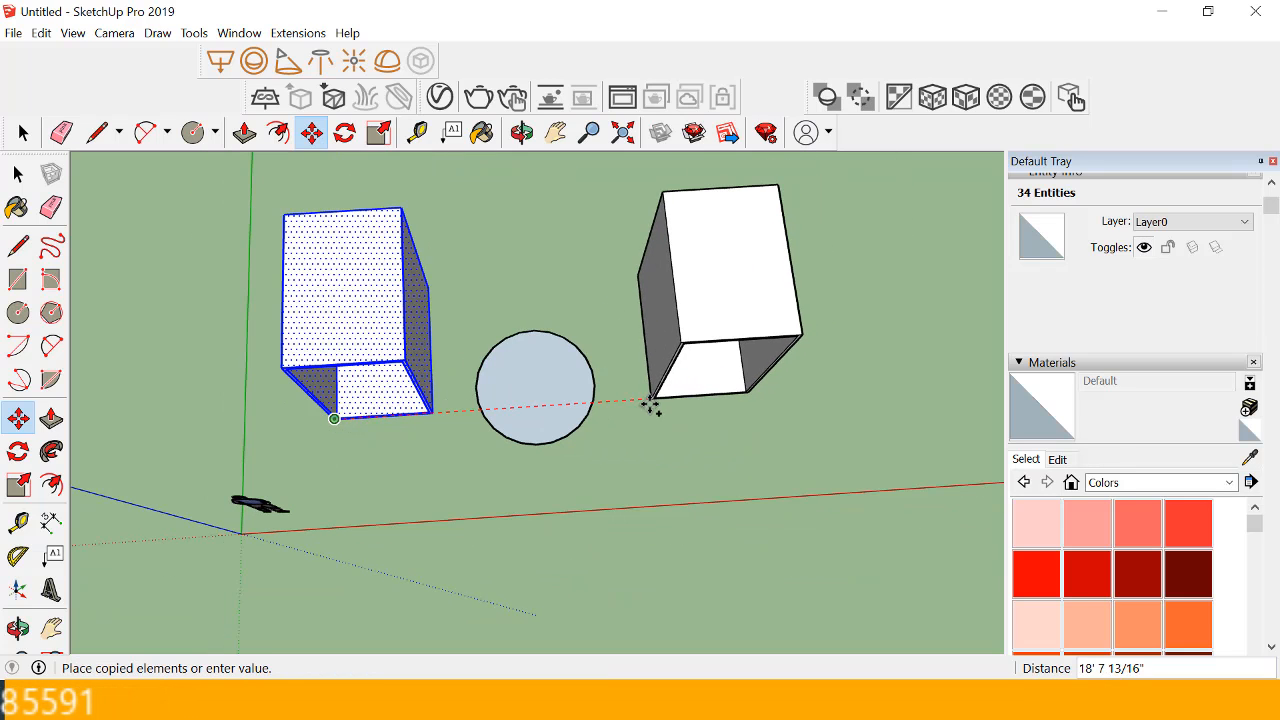
click(651, 405)
click(18, 174)
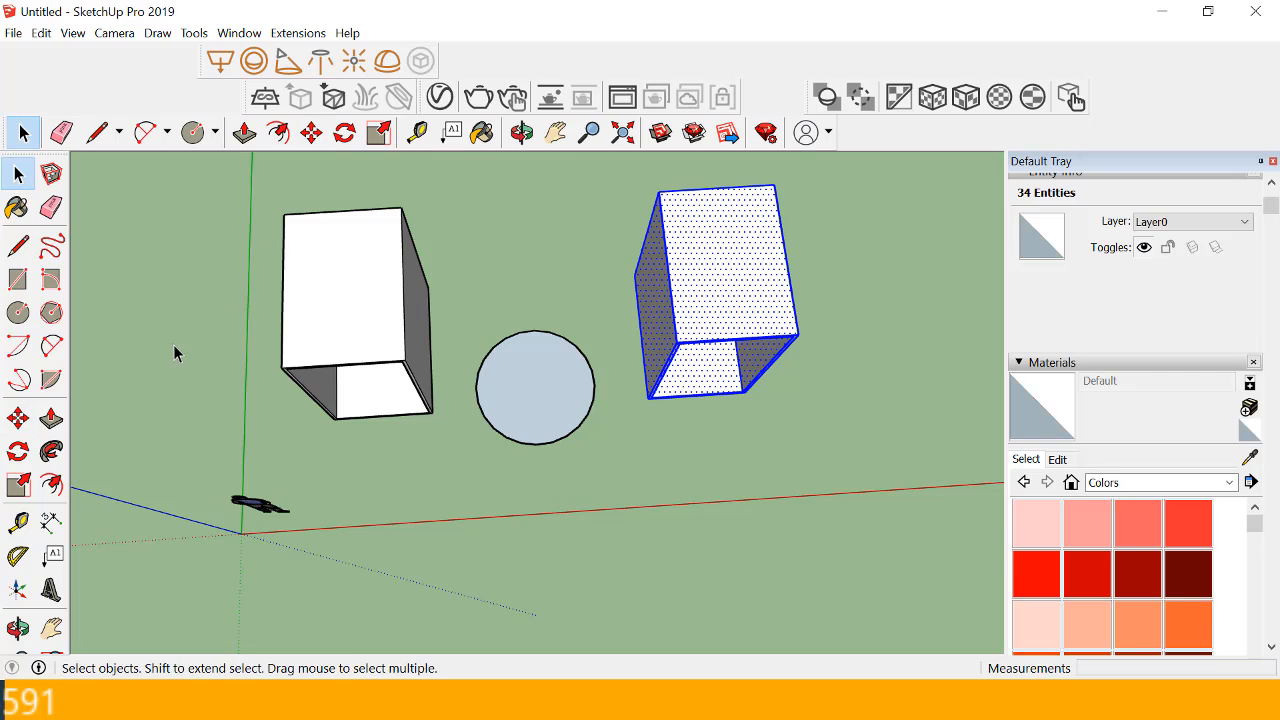
Step: Turn the copied box into a group
scroll(300, 340, up, 2)
scroll(371, 320, down, 5)
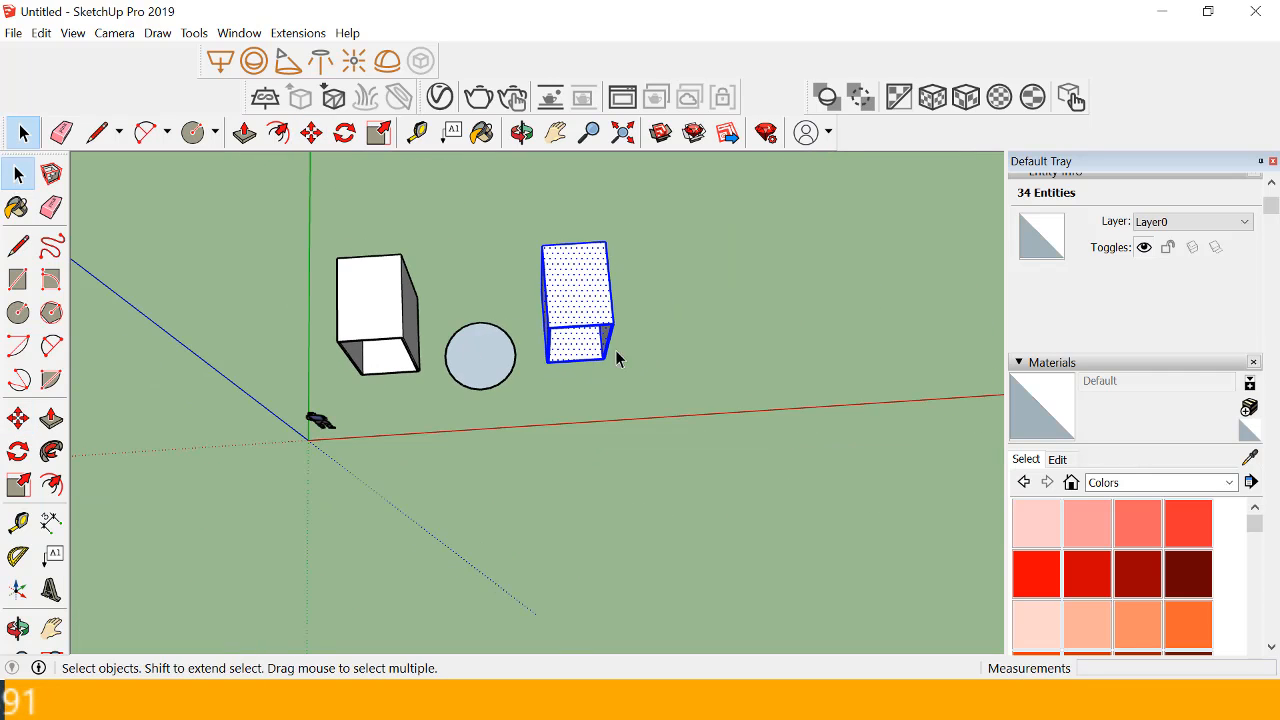
scroll(567, 287, up, 3)
mouse_move(567, 290)
middle_down()
mouse_move(557, 137)
mouse_move(597, 251)
mouse_move(603, 326)
middle_up()
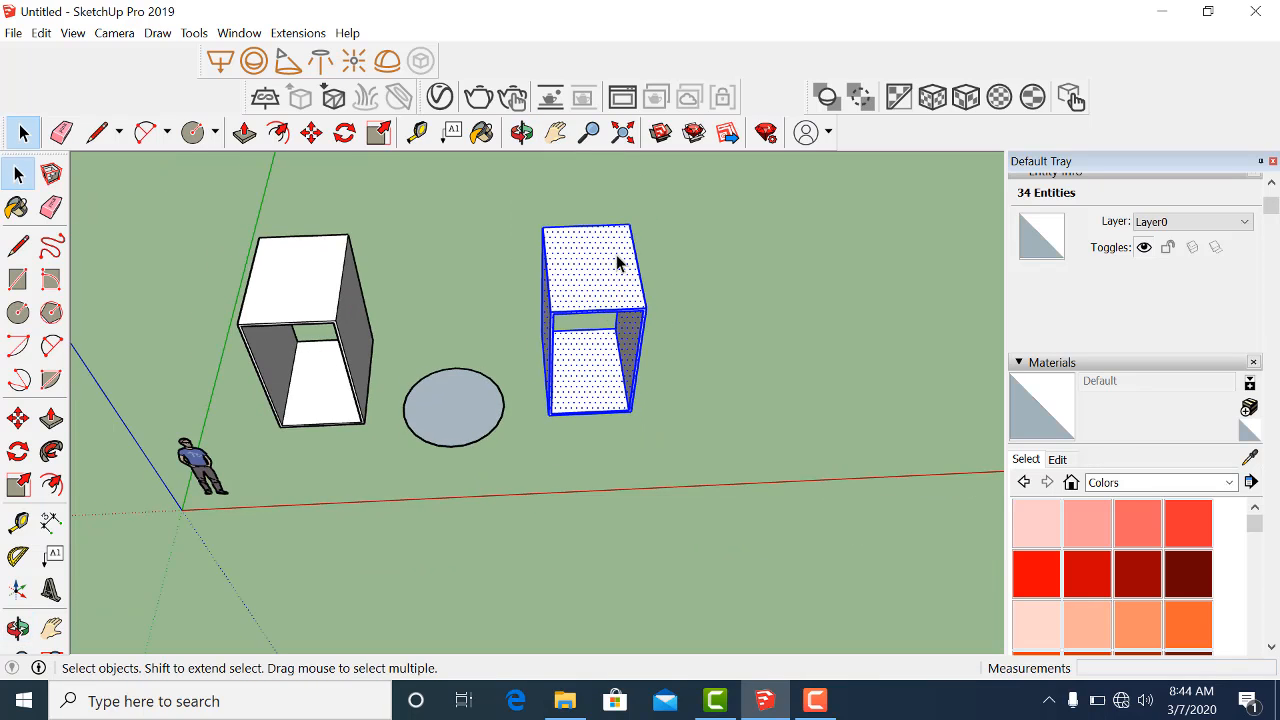
scroll(615, 264, up, 1)
right_click(613, 264)
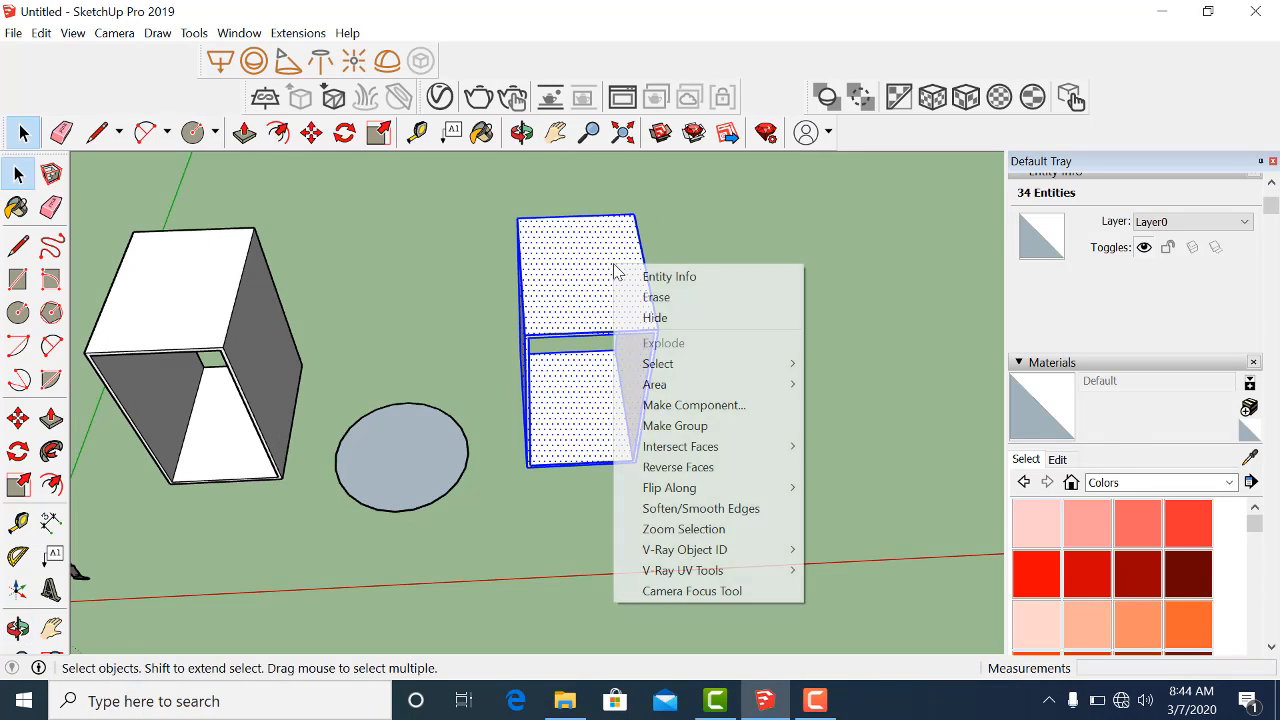
click(701, 427)
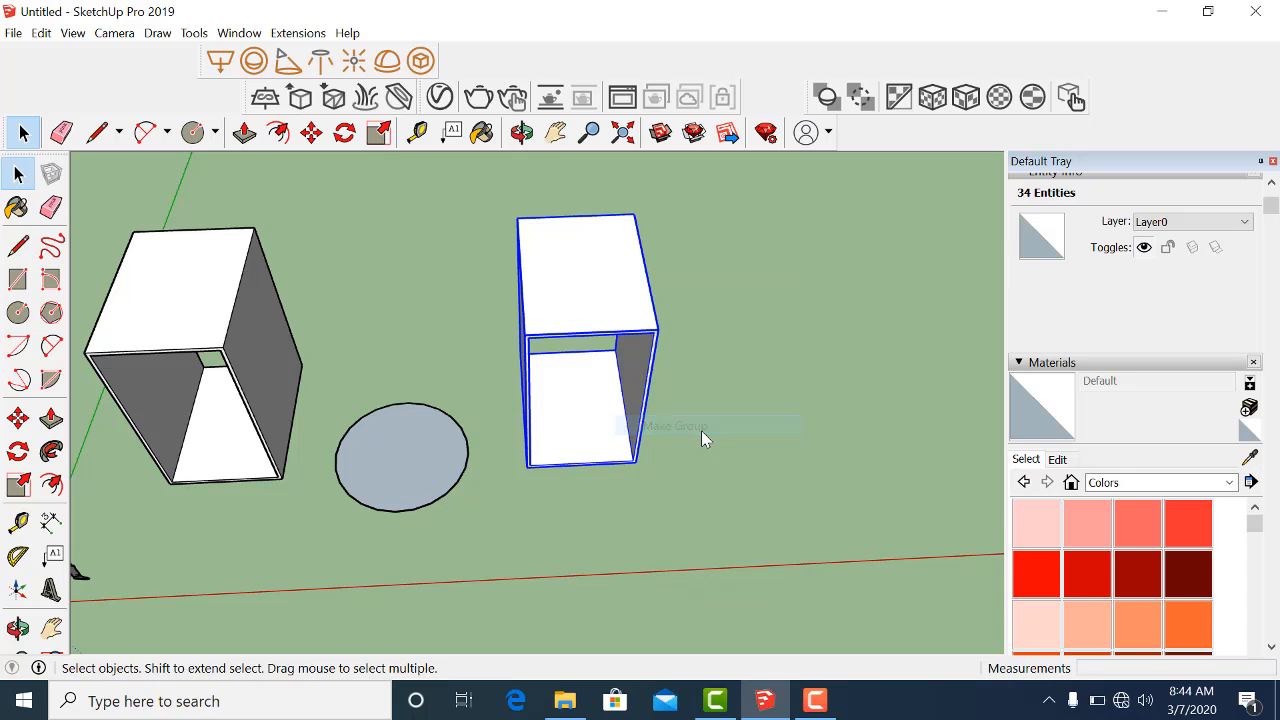
Step: Turn the original box into a component with the default settings, replacing the selection, and clear the selection
scroll(701, 431, down, 2)
scroll(702, 434, down, 1)
scroll(351, 383, up, 2)
middle_drag(351, 383, 423, 503)
scroll(437, 443, down, 1)
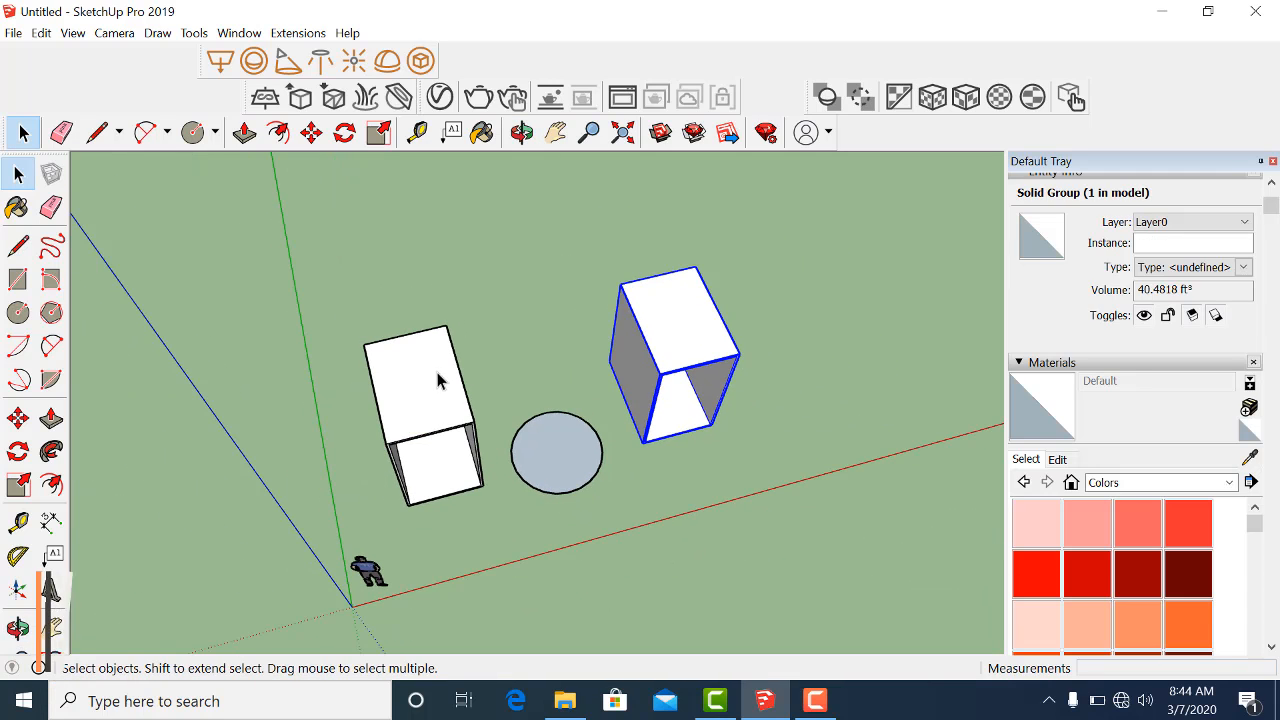
scroll(441, 374, up, 3)
middle_drag(441, 374, 369, 450)
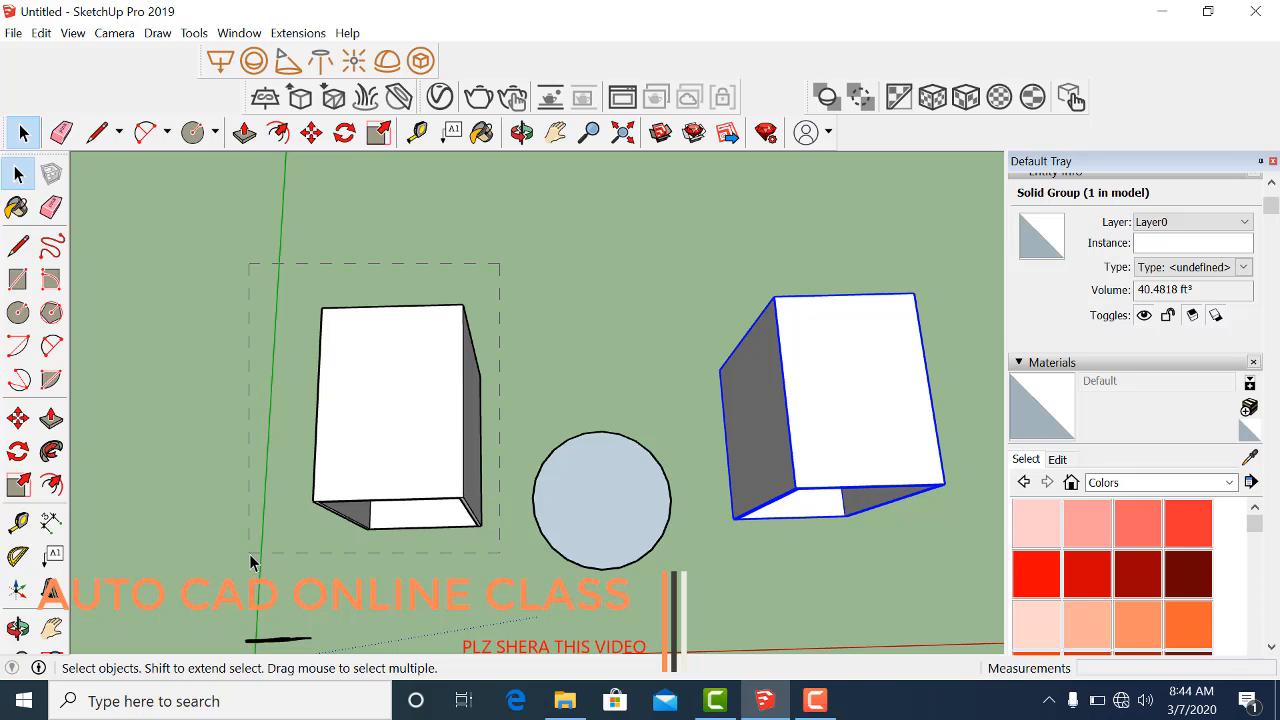
drag(249, 554, 250, 554)
right_click(383, 461)
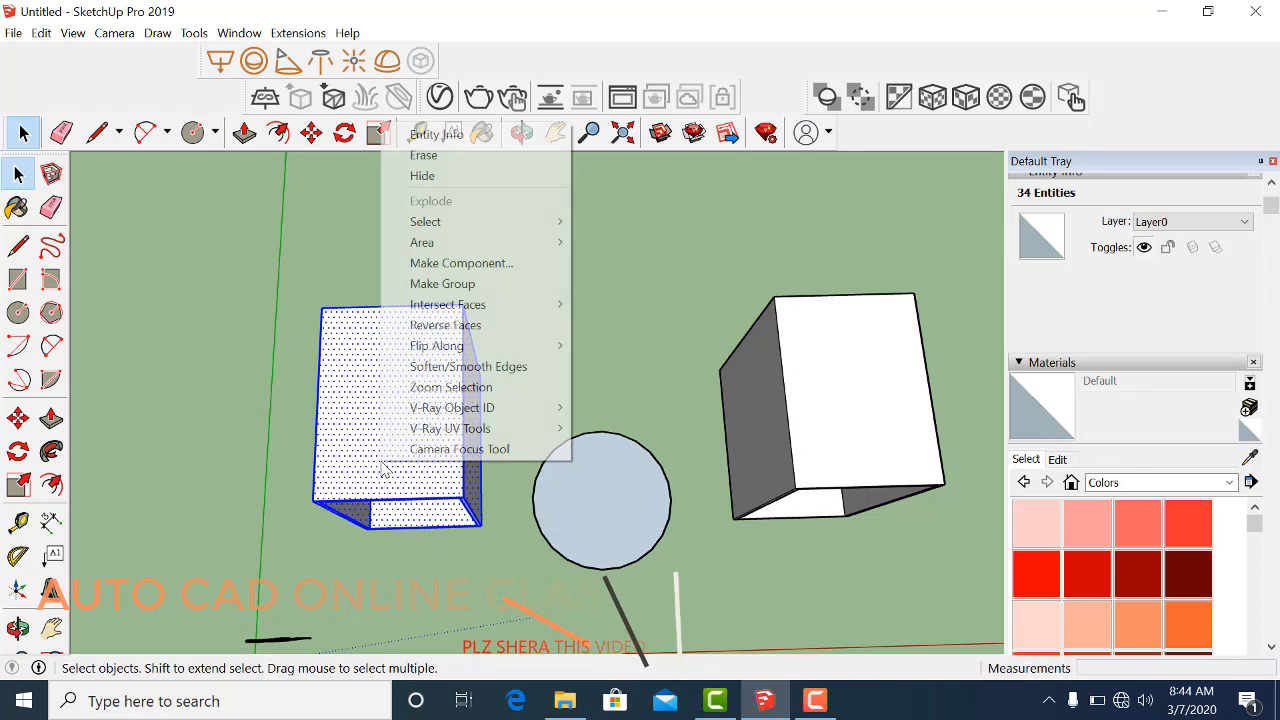
click(452, 270)
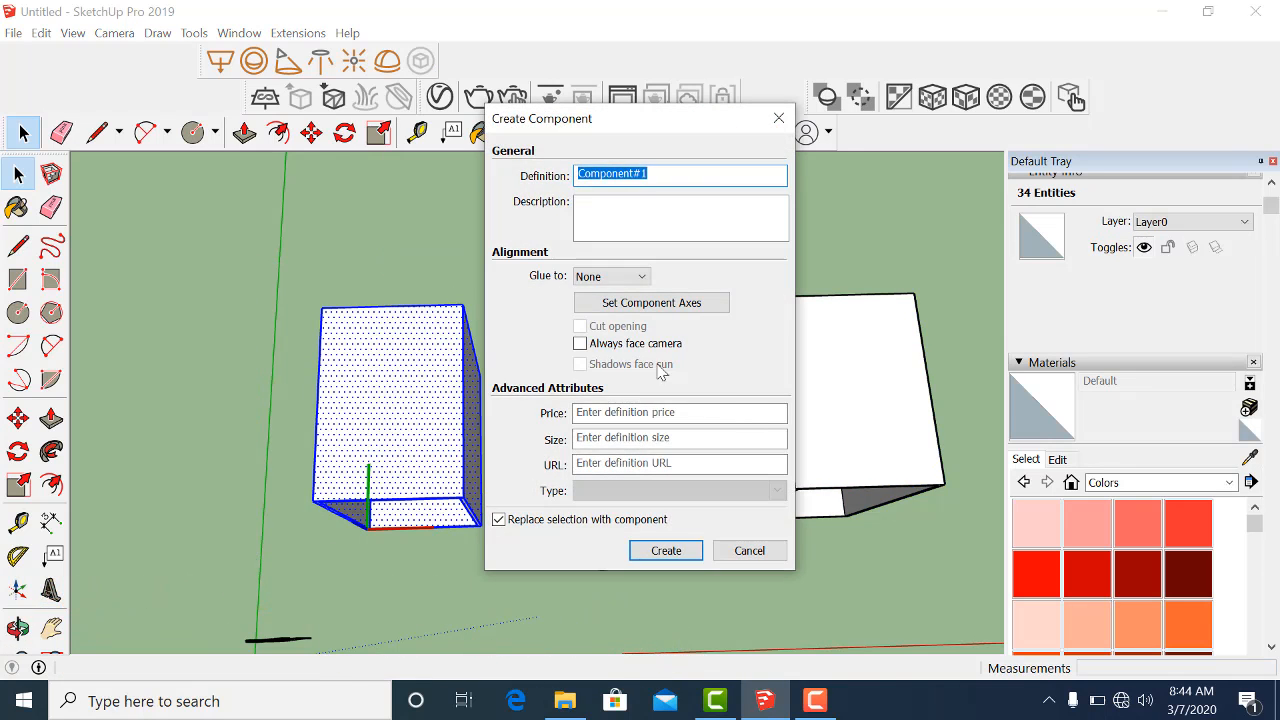
click(686, 560)
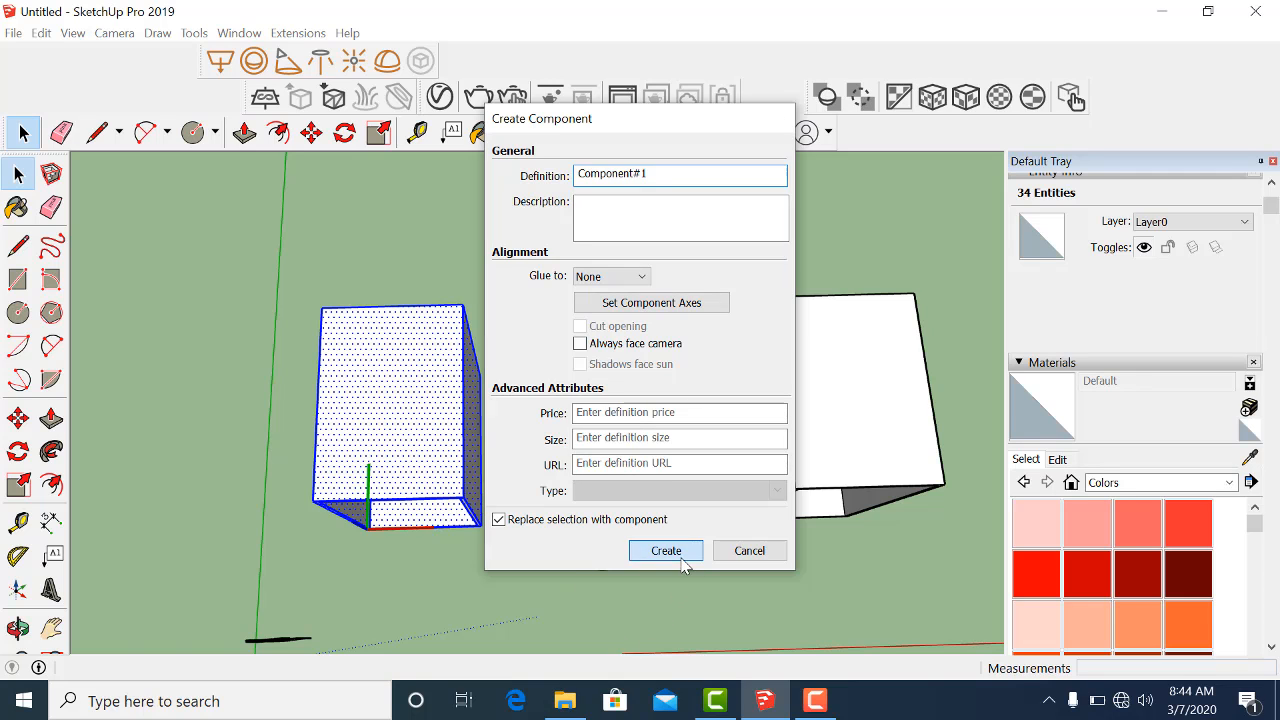
click(473, 574)
Step: Copy the grouped box about 13' 1 1/4" diagonally to a spot behind the circle, between the two existing boxes
middle_drag(473, 574, 804, 483)
click(689, 532)
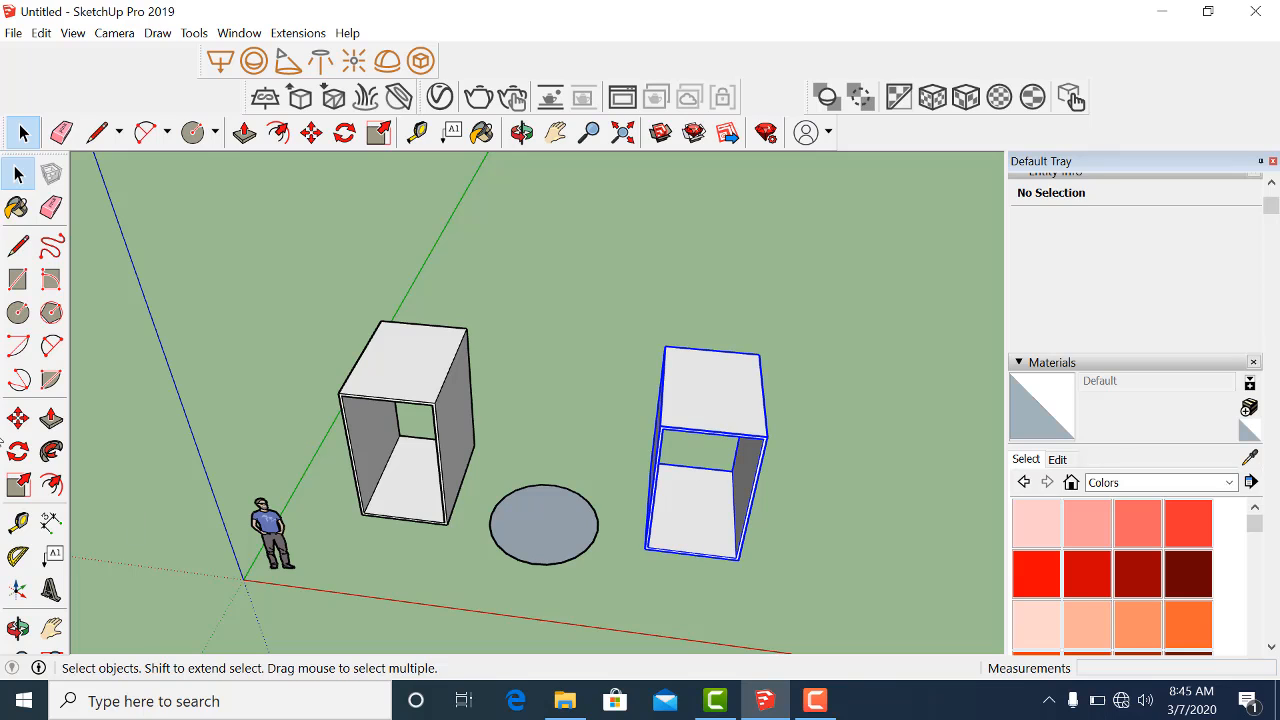
click(17, 418)
scroll(745, 565, up, 1)
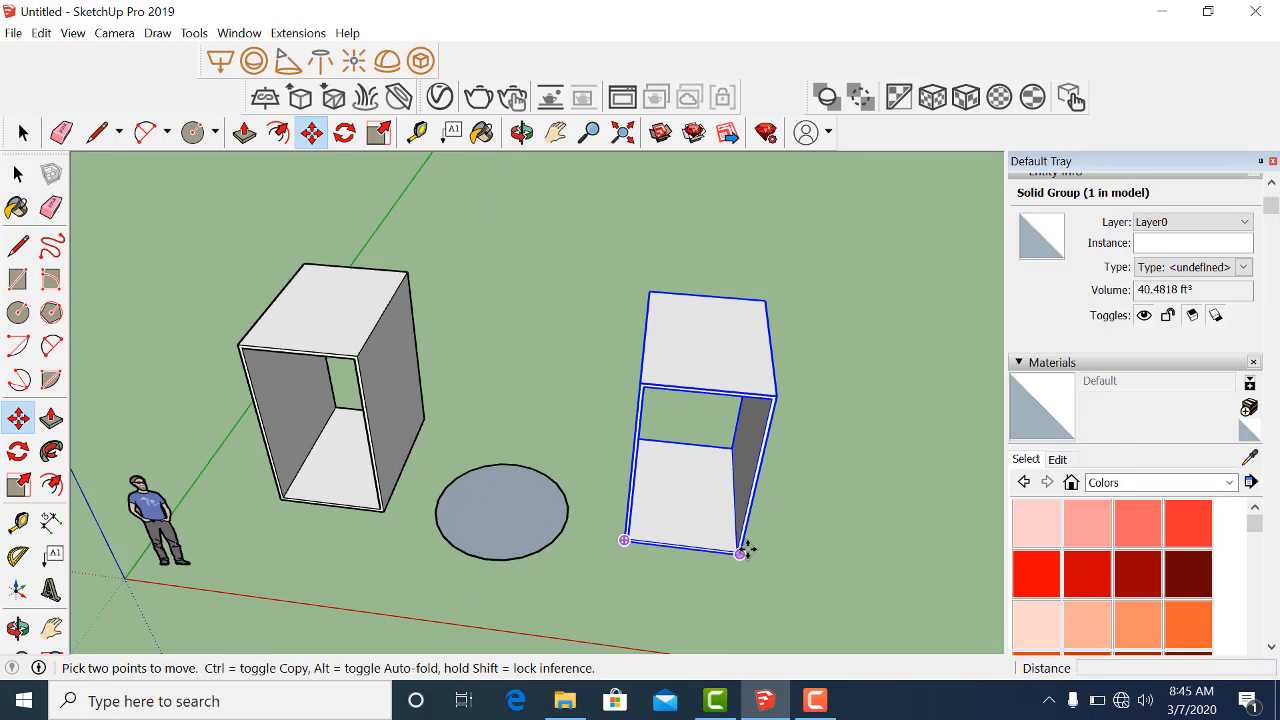
click(741, 552)
key(ctrl)
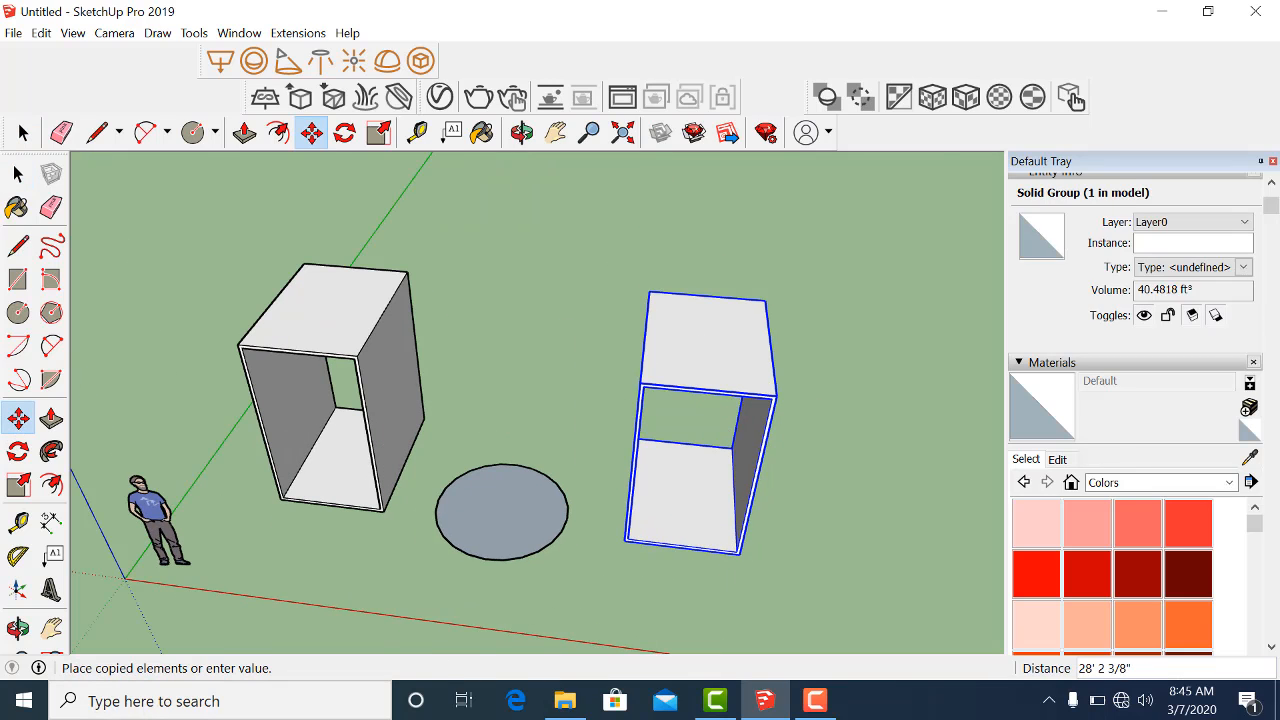
middle_drag(486, 366, 571, 400)
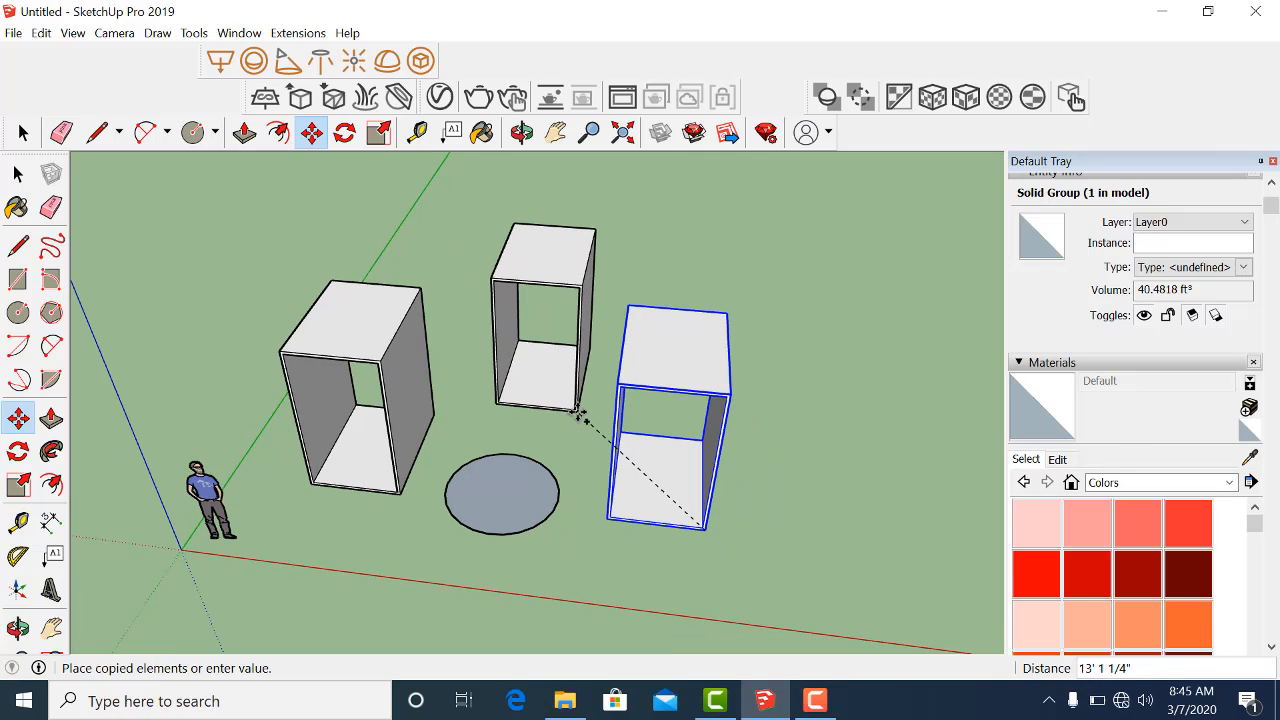
click(578, 412)
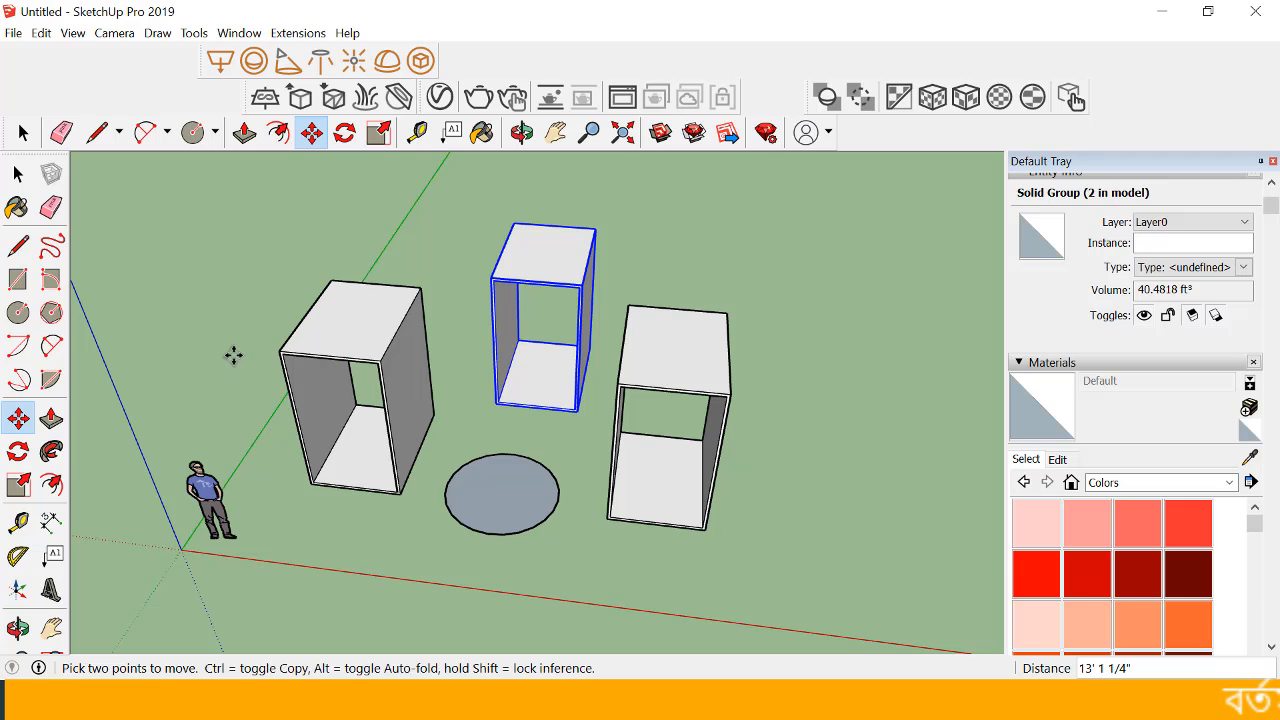
click(17, 174)
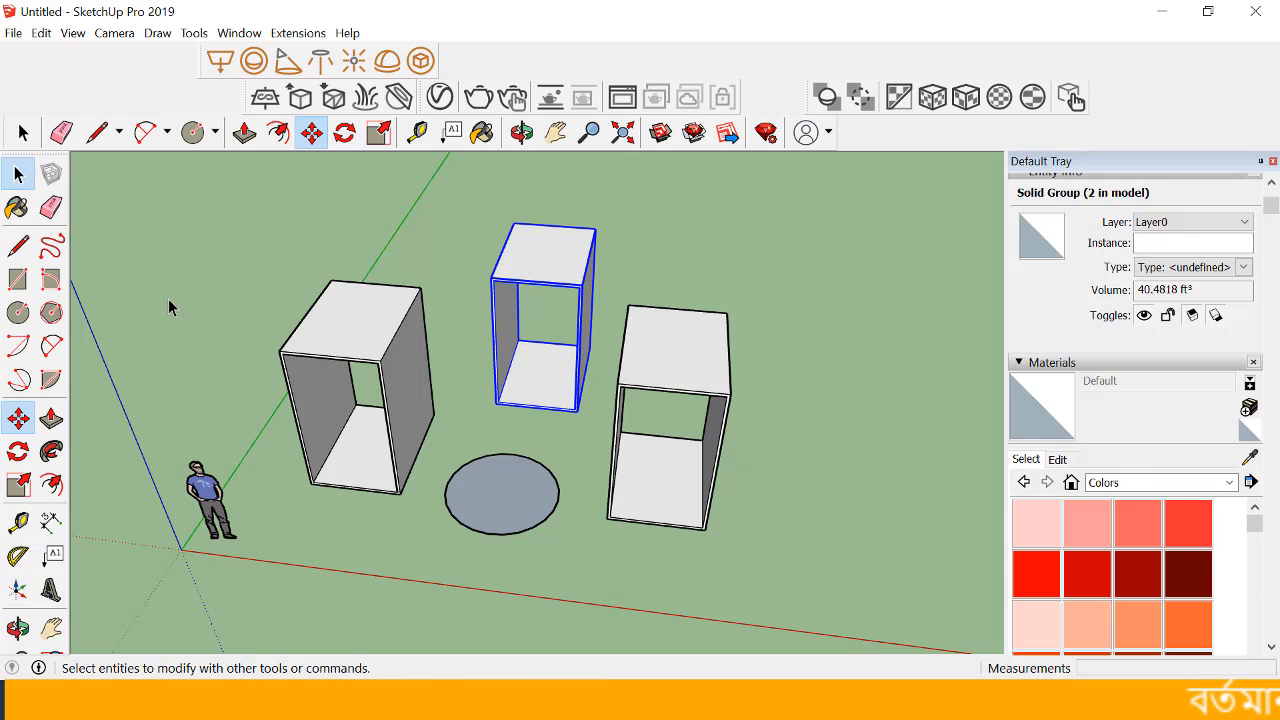
Step: Copy the component box about 13' straight up along the blue axis, above the original
click(357, 466)
scroll(357, 465, up, 3)
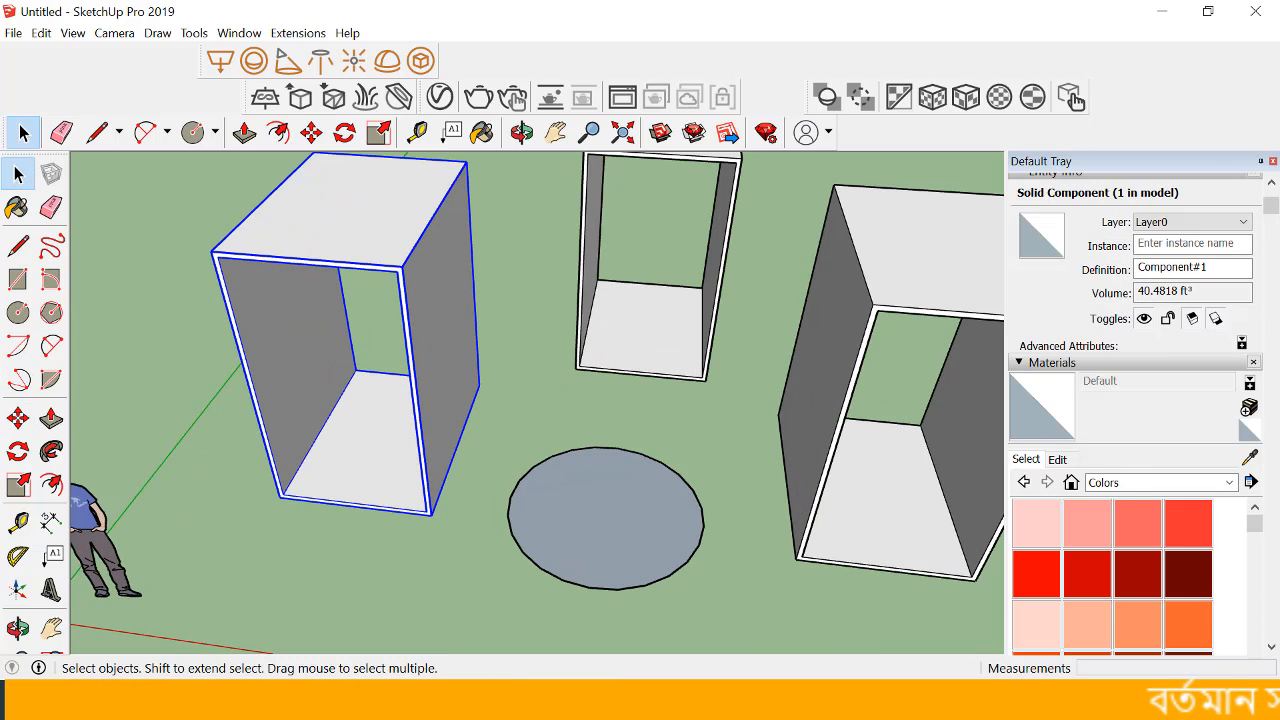
click(16, 418)
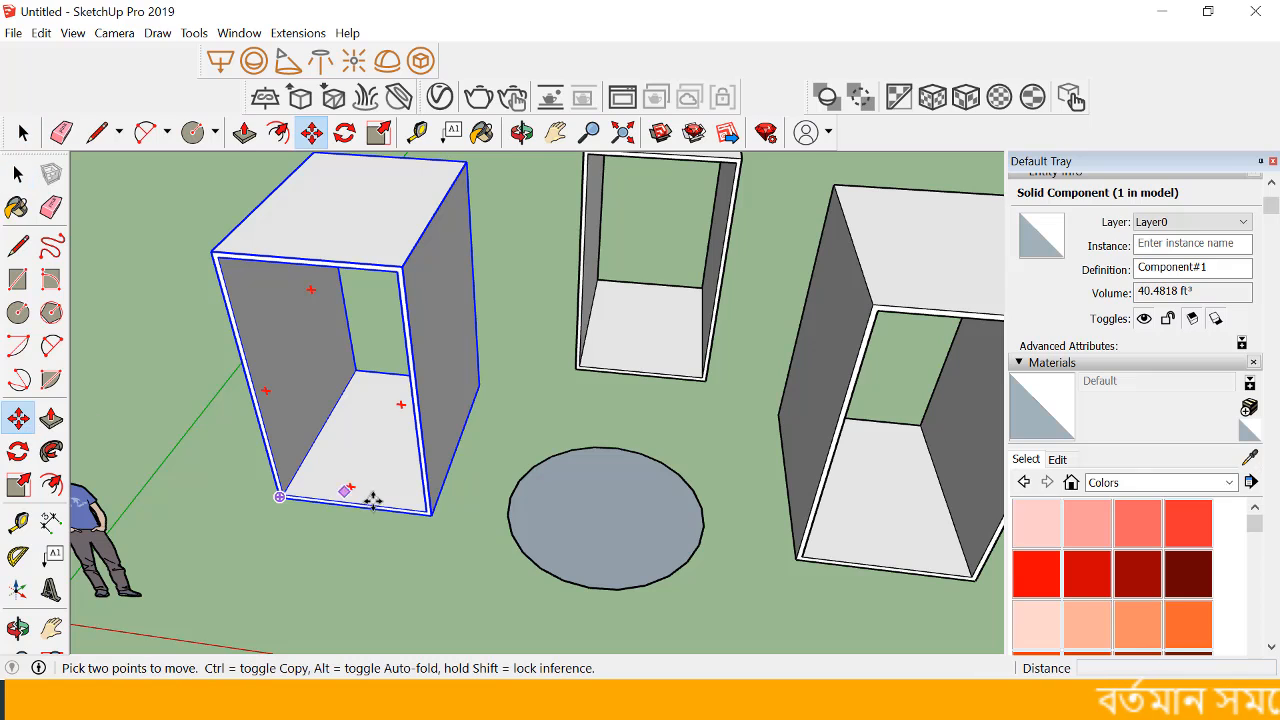
click(429, 517)
key(ctrl)
scroll(429, 517, down, 5)
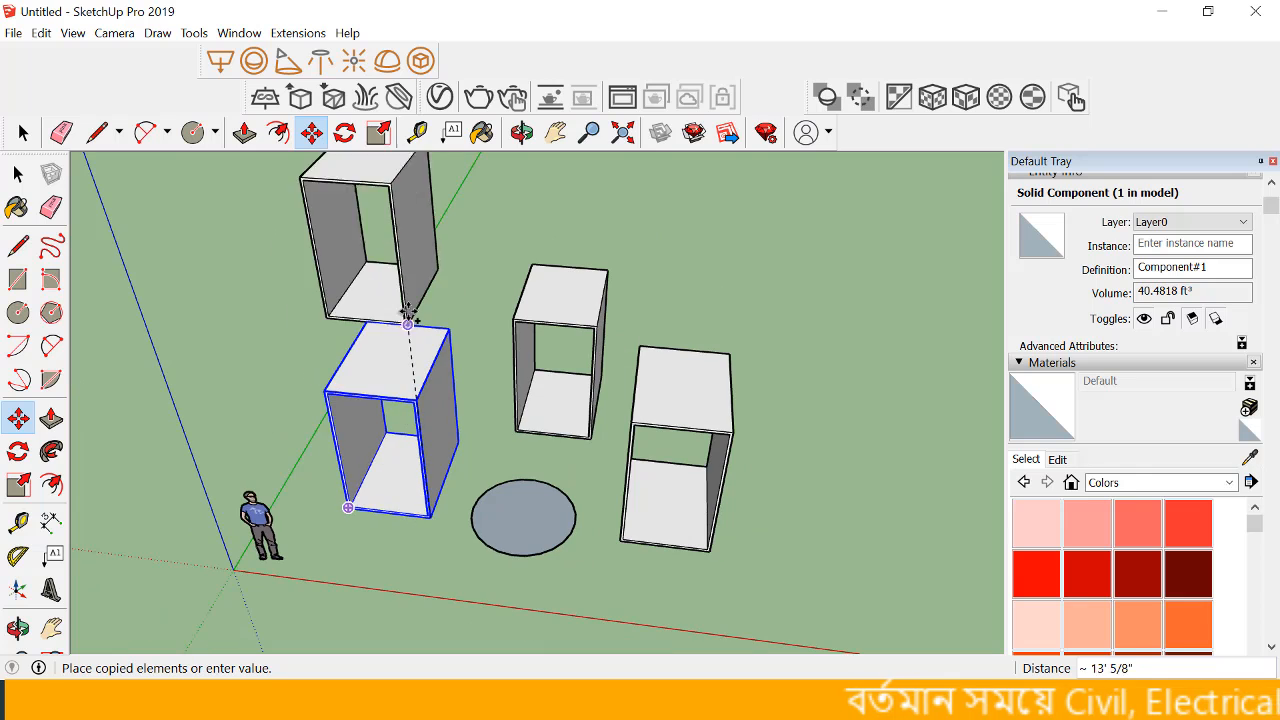
click(405, 340)
scroll(410, 512, down, 5)
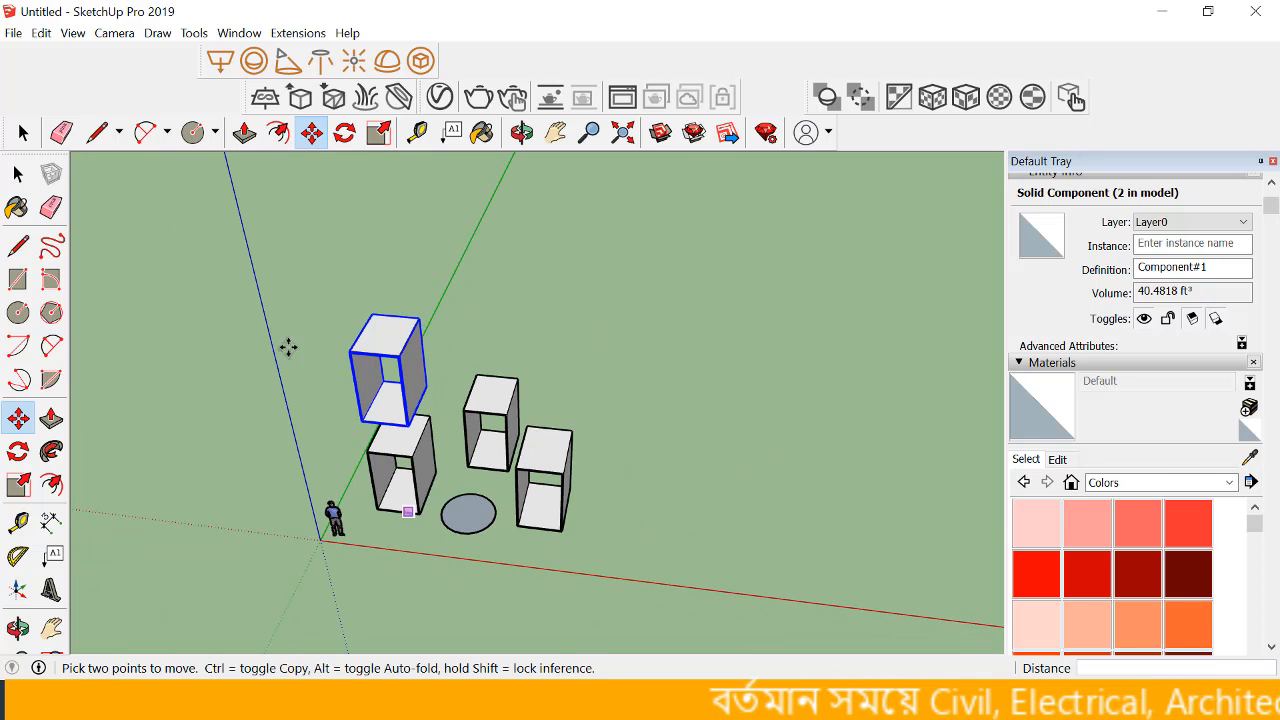
click(18, 174)
scroll(412, 438, up, 8)
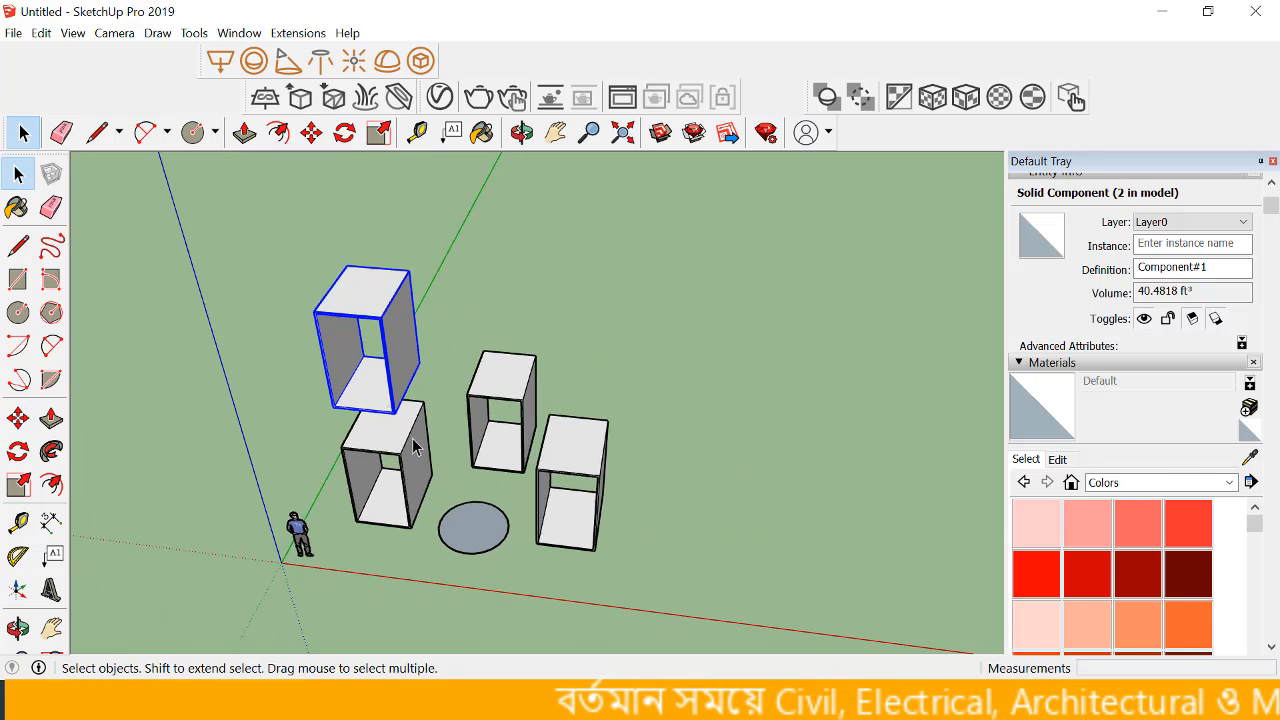
middle_drag(371, 391, 470, 430)
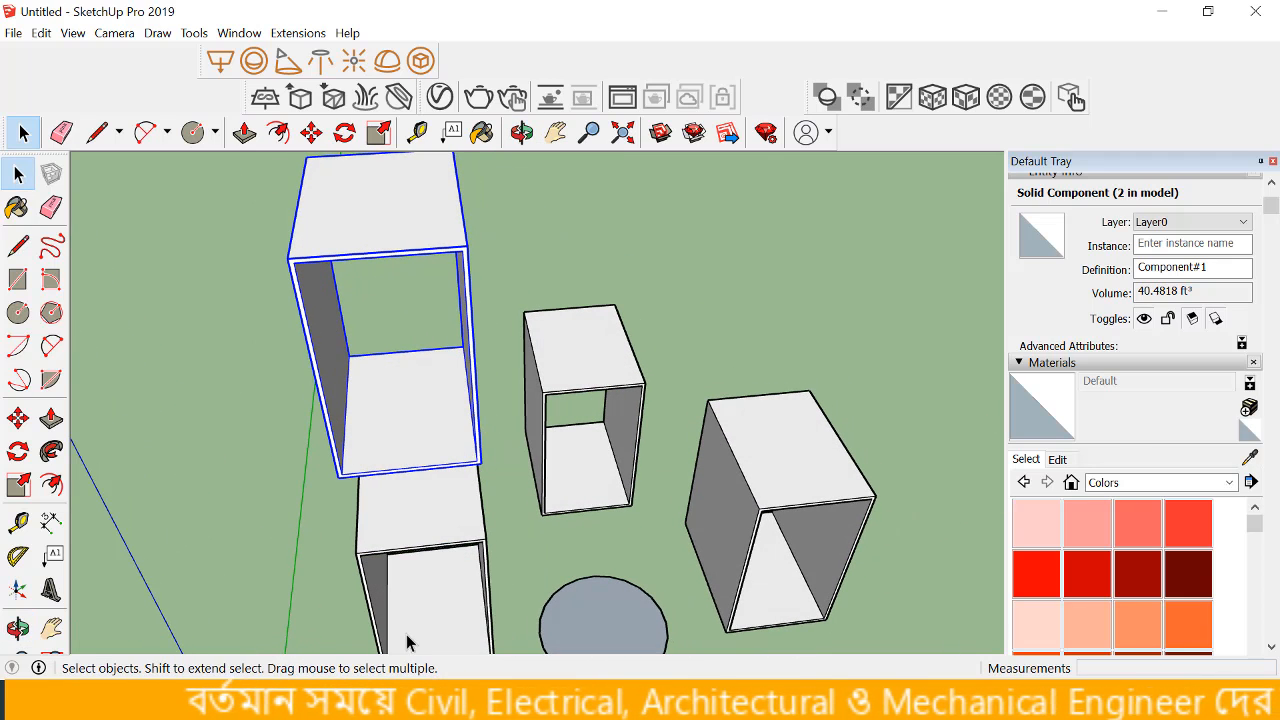
Step: Edit the lower component box, push its inner floor face down 2", and leave the component
click(418, 579)
scroll(417, 578, down, 5)
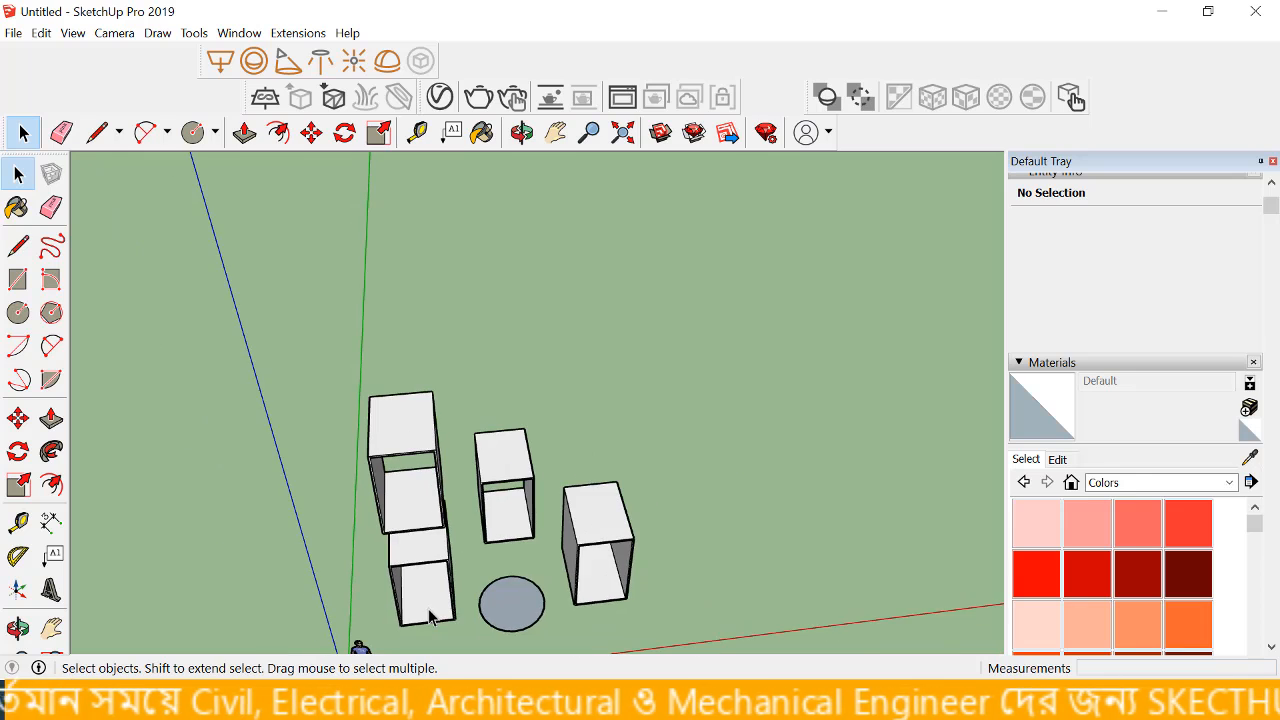
scroll(425, 605, up, 4)
click(428, 609)
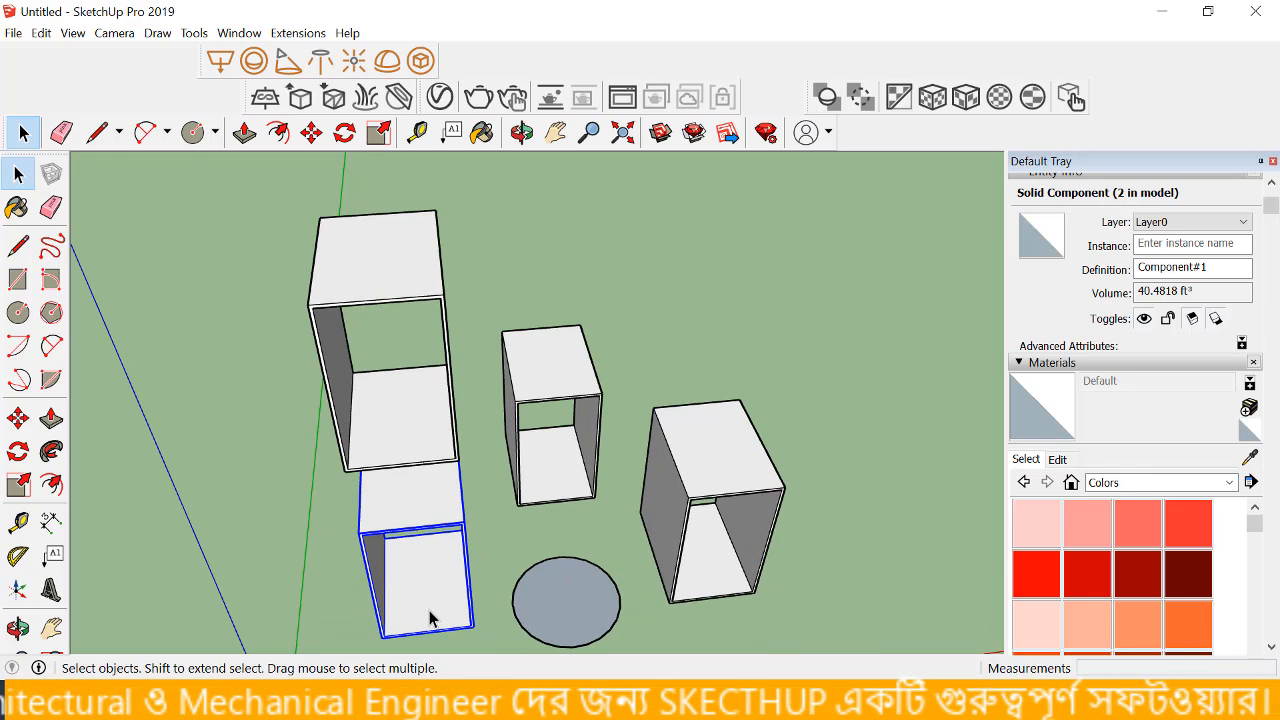
triple_click(429, 610)
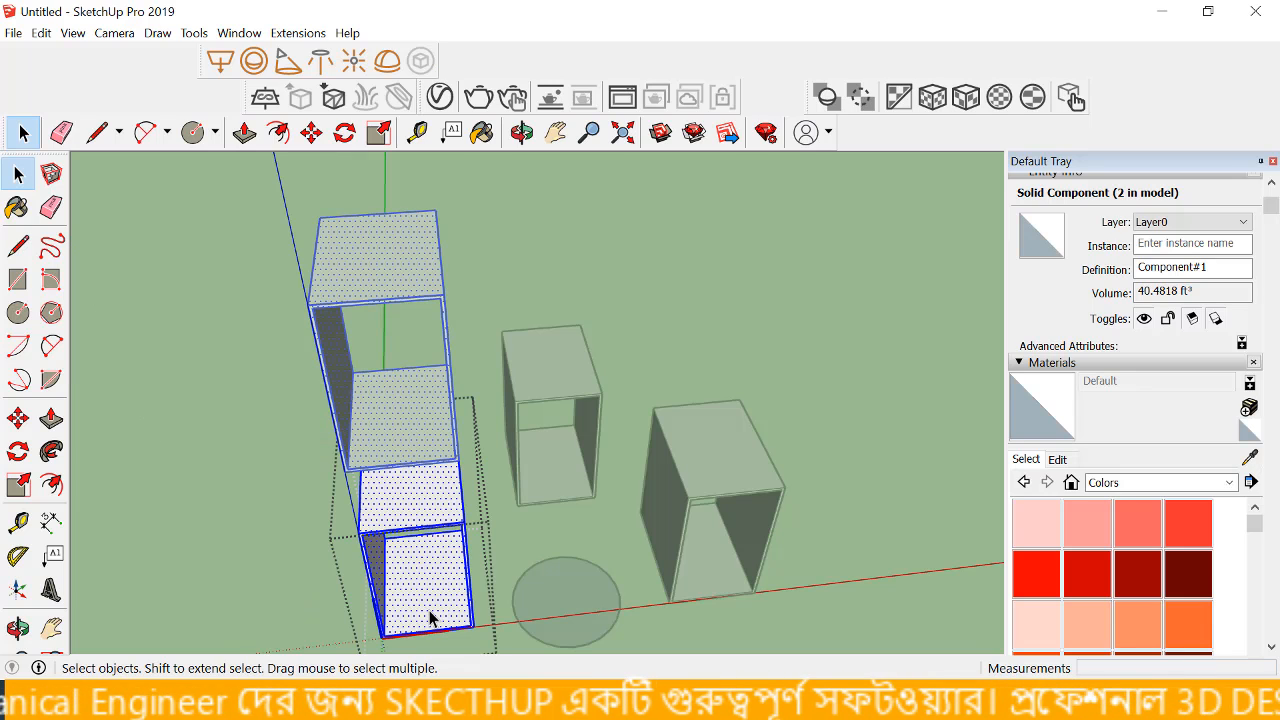
click(429, 617)
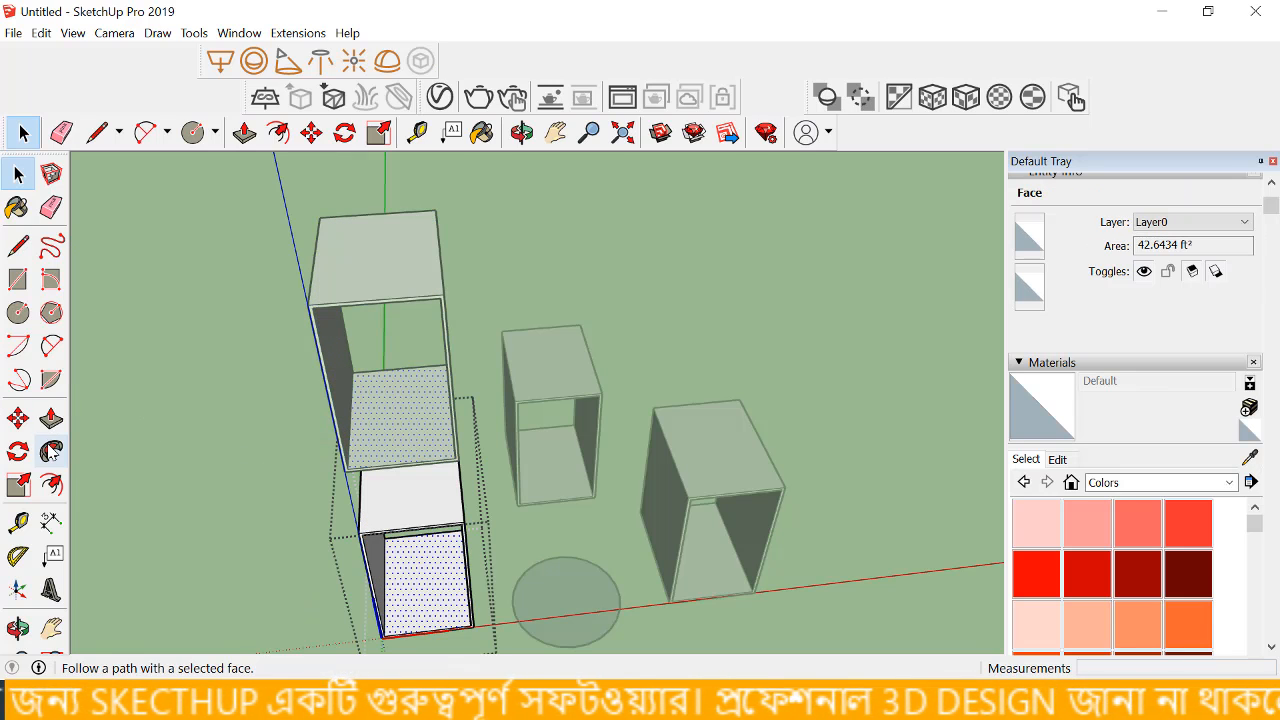
click(51, 418)
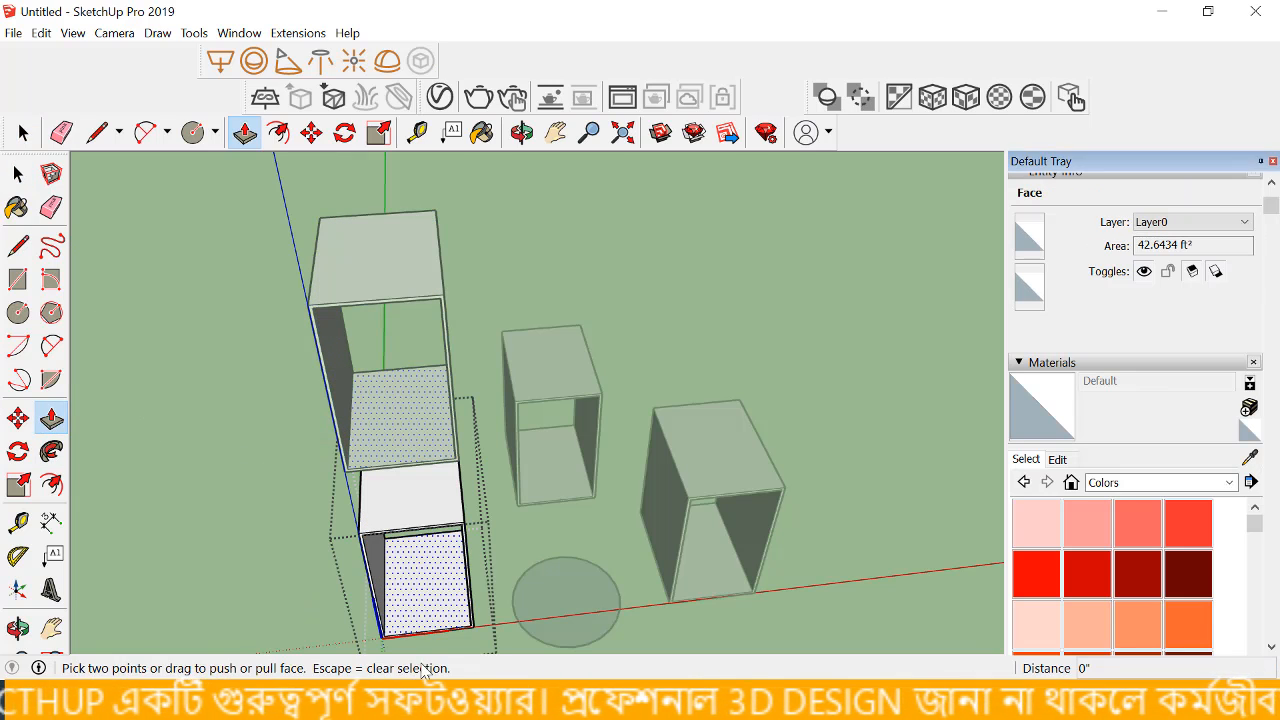
click(416, 599)
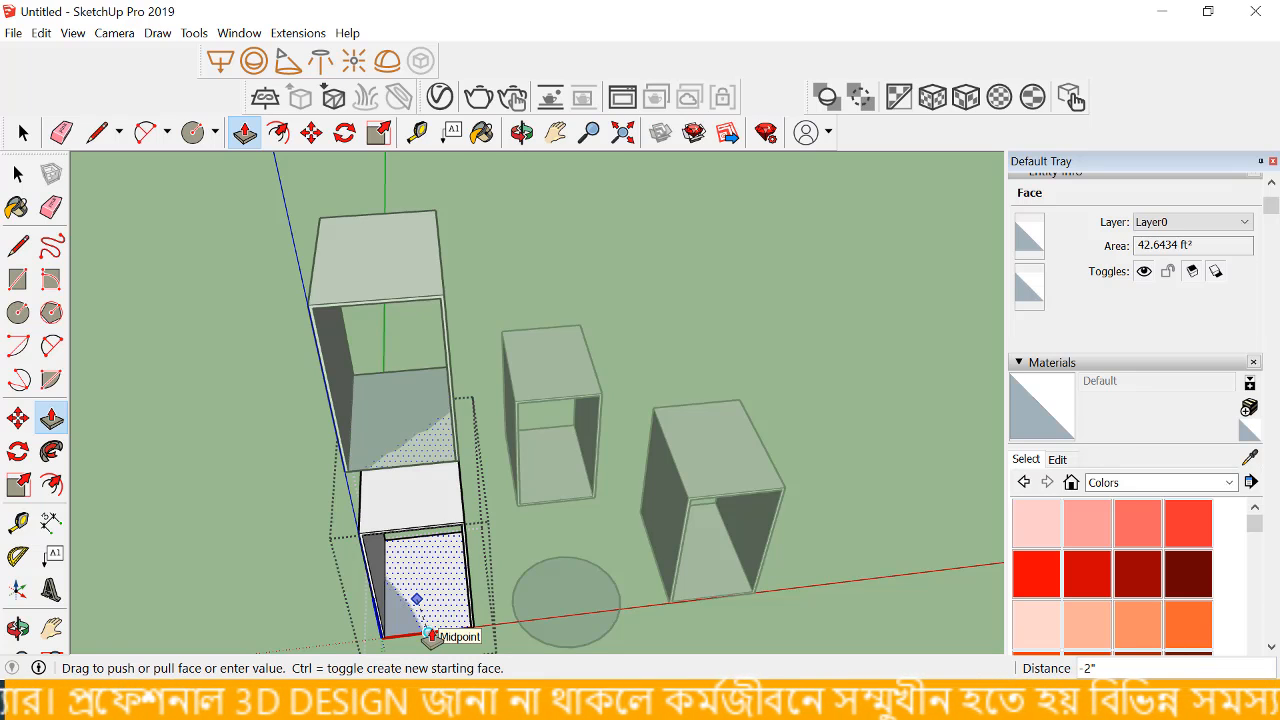
click(430, 636)
click(18, 174)
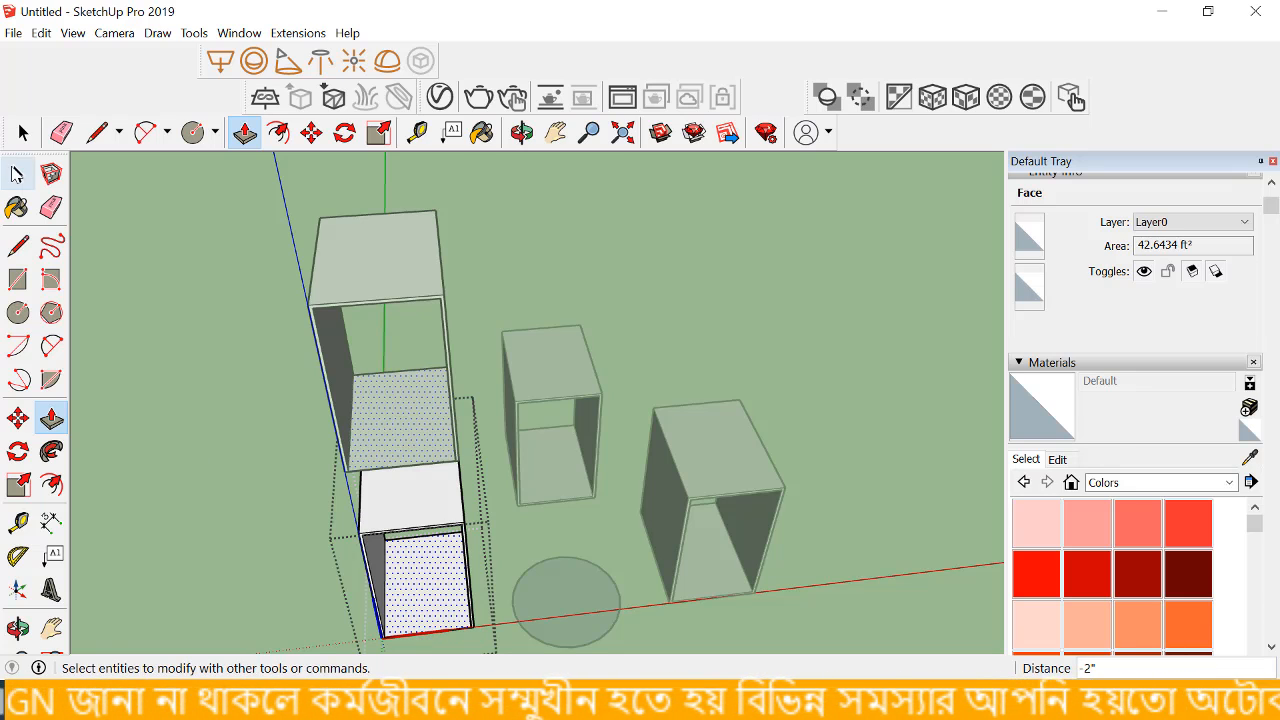
click(170, 321)
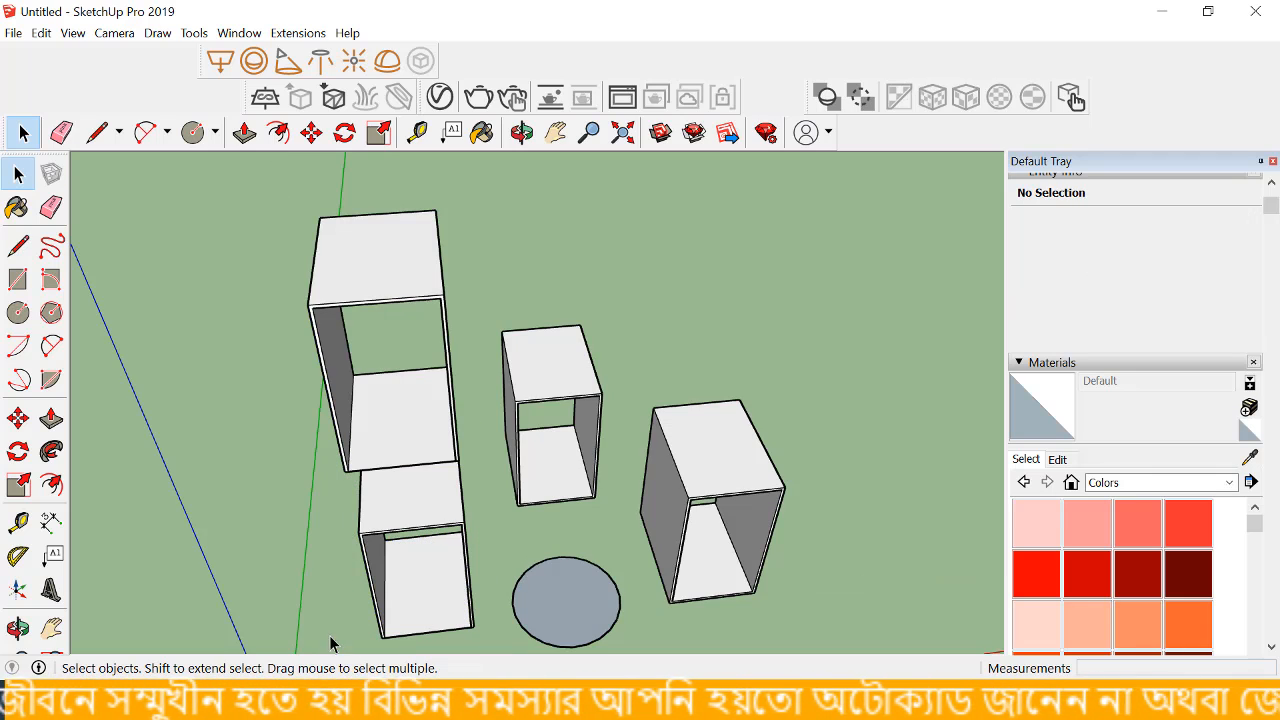
Step: Delete the floor face inside the lower component box and leave the component
click(404, 612)
triple_click(418, 616)
click(426, 618)
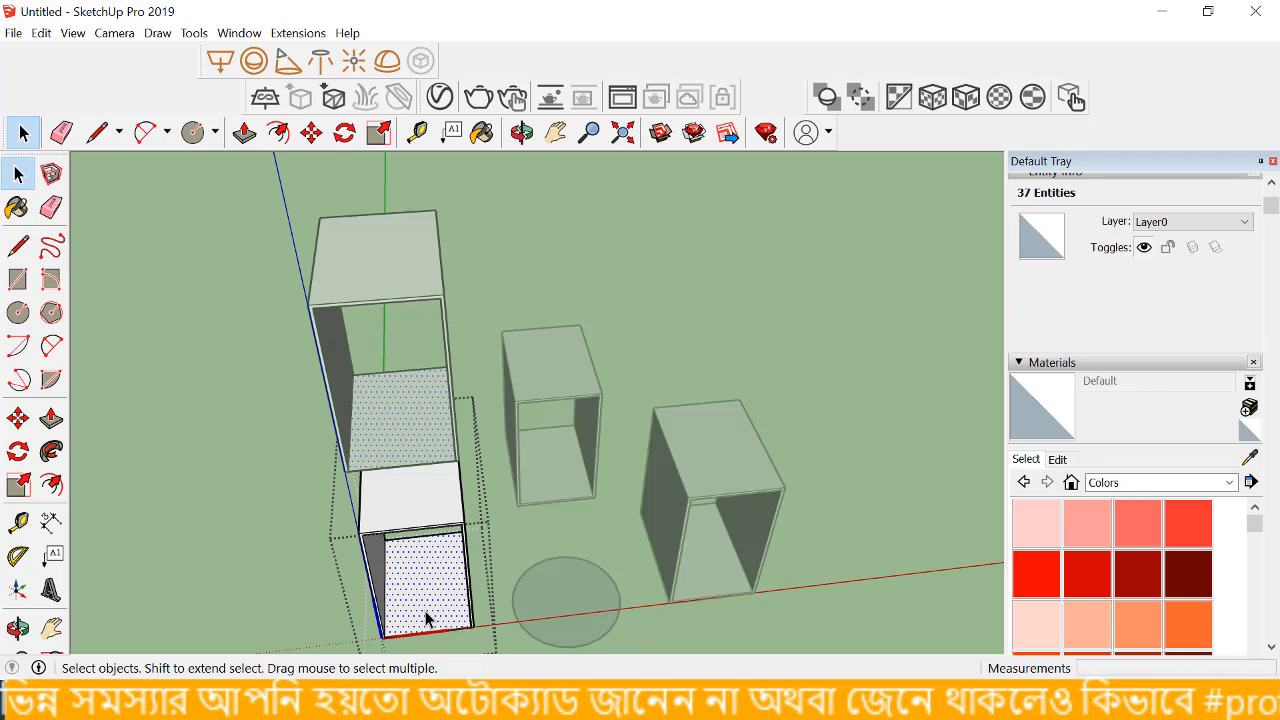
key(Delete)
click(263, 514)
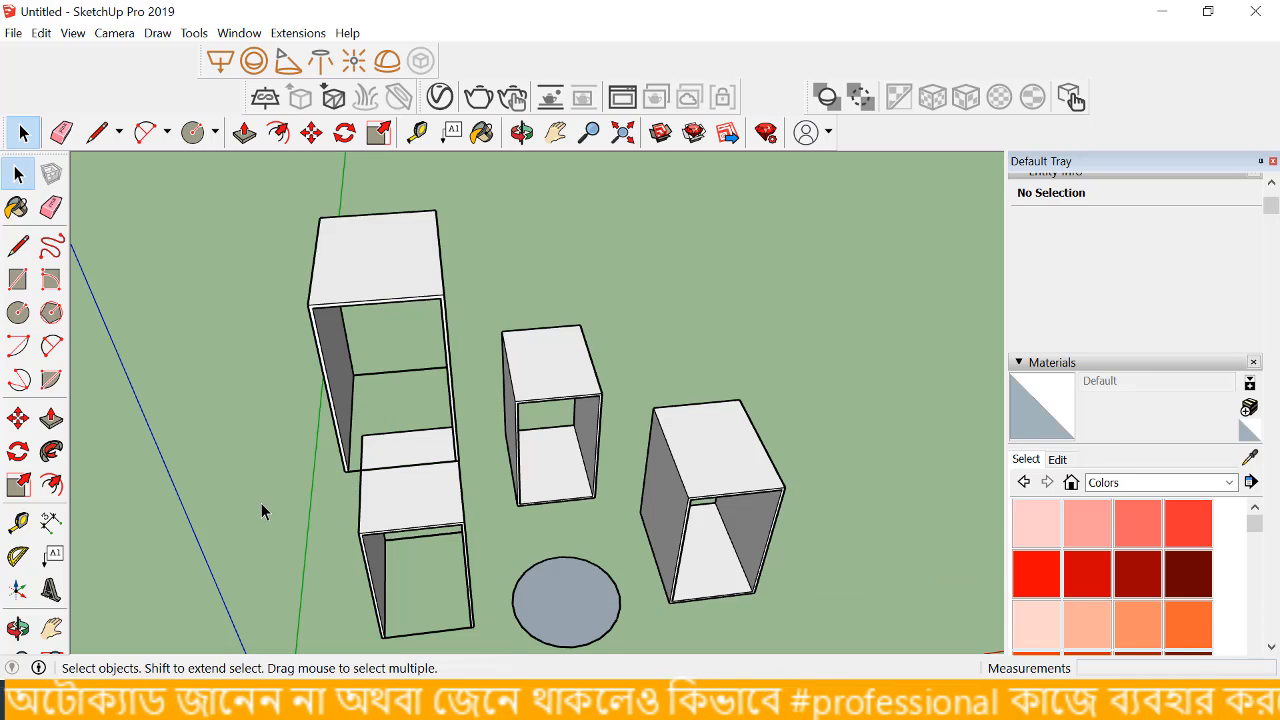
Step: Edit the upper component box, pull the inner face of its left wall inward about 2' 15/16", and leave the component
middle_drag(380, 349, 420, 373)
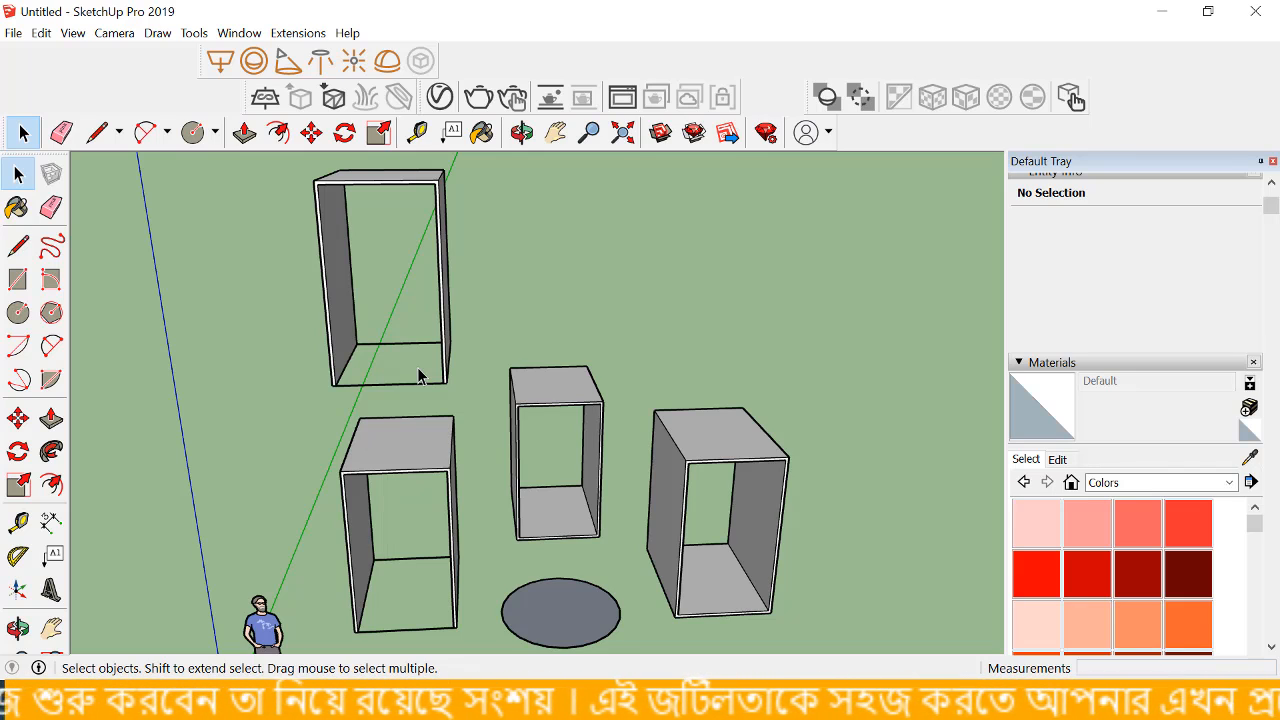
scroll(341, 275, up, 2)
double_click(341, 272)
triple_click(341, 272)
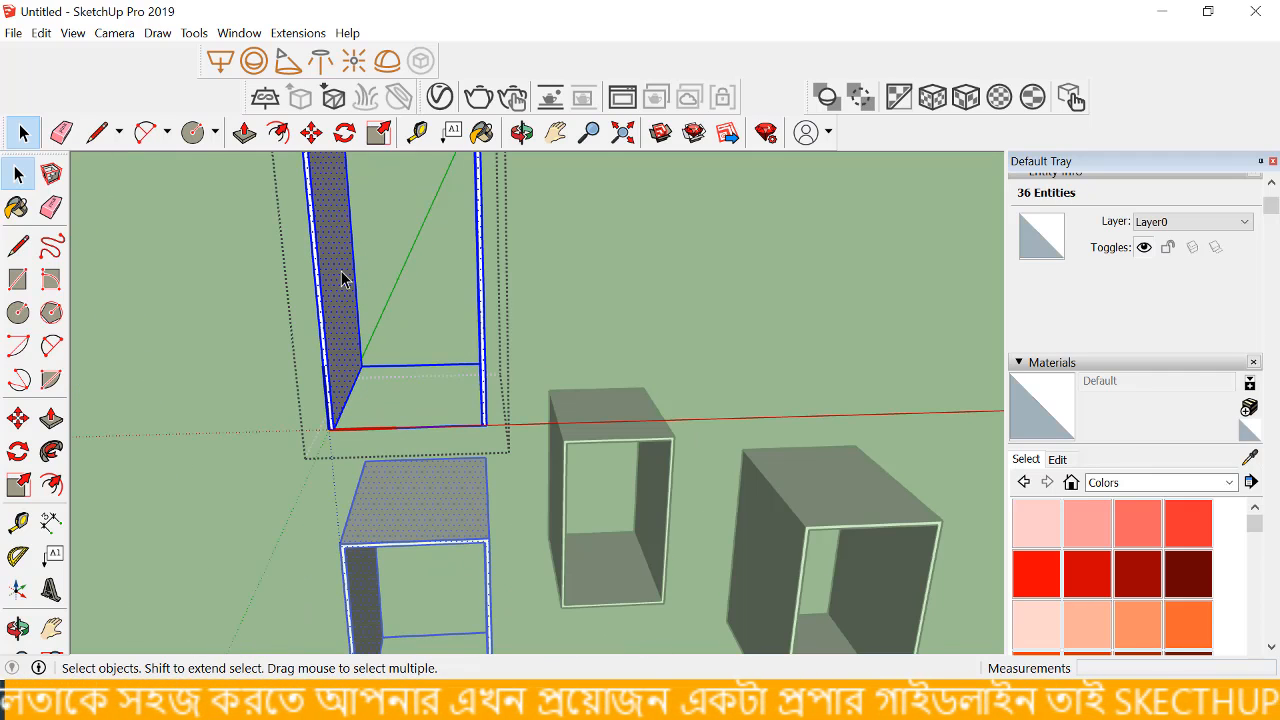
click(341, 278)
click(51, 418)
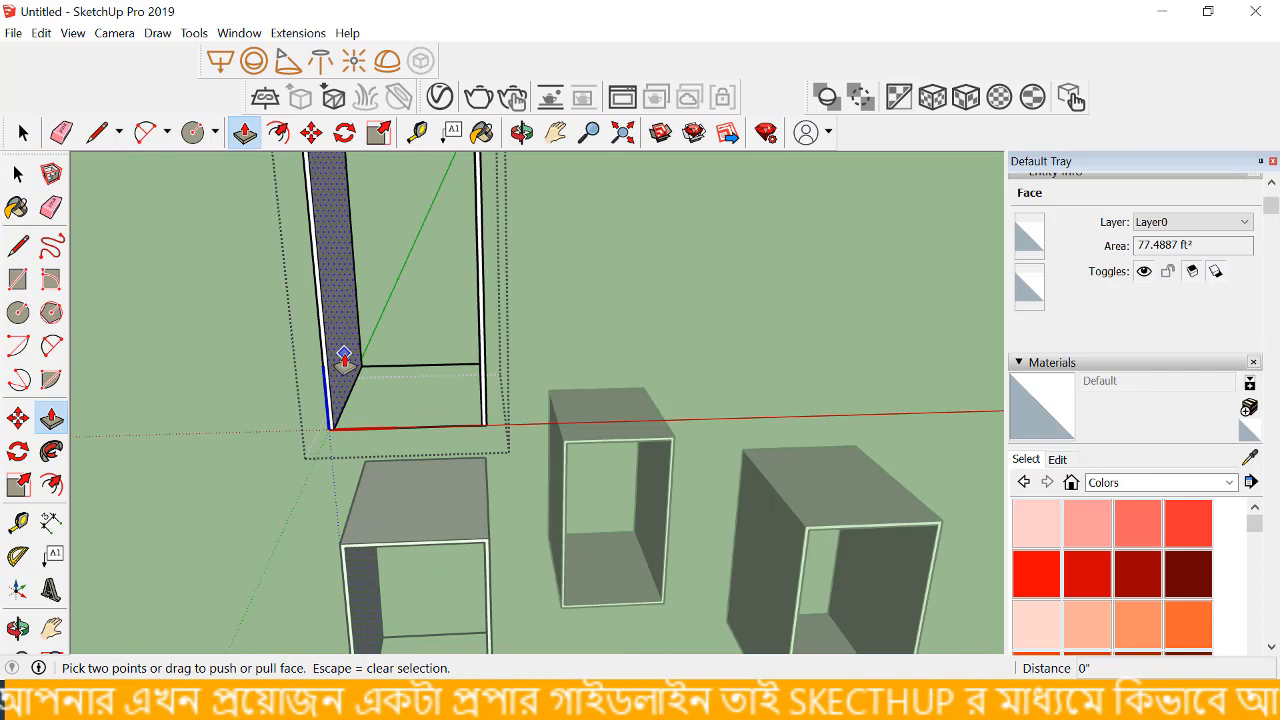
click(343, 360)
click(386, 357)
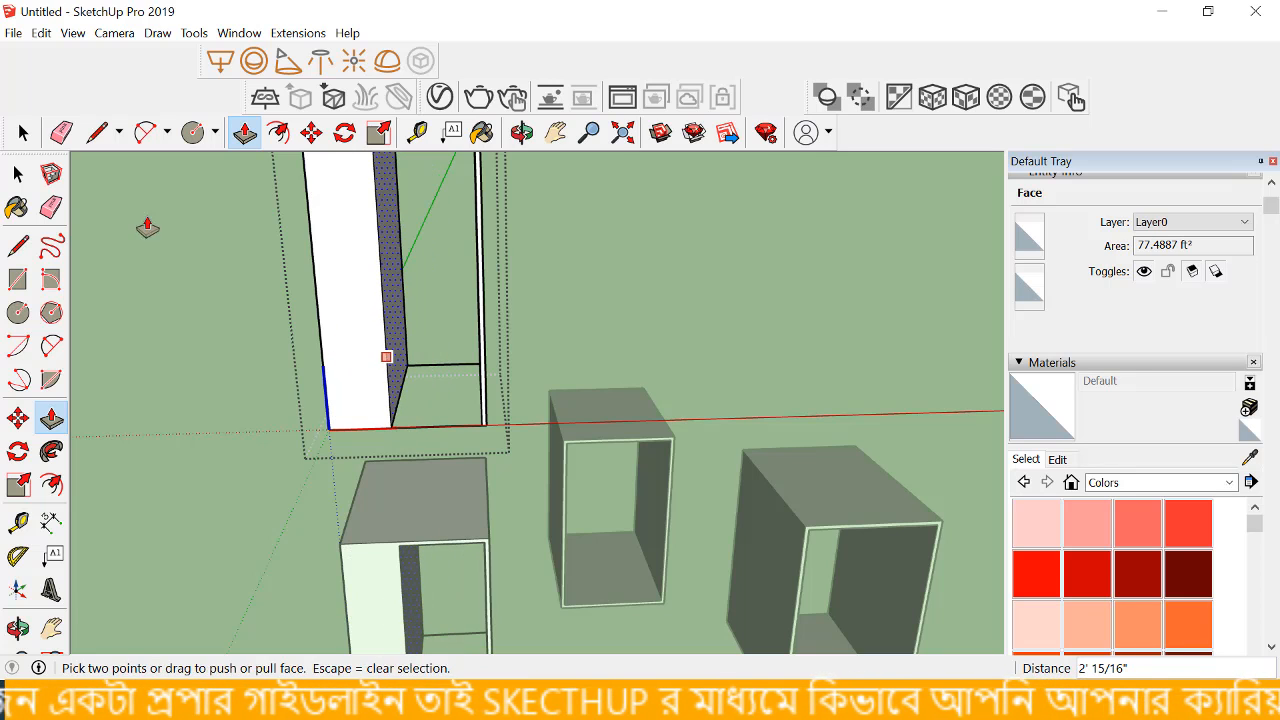
click(23, 132)
click(163, 246)
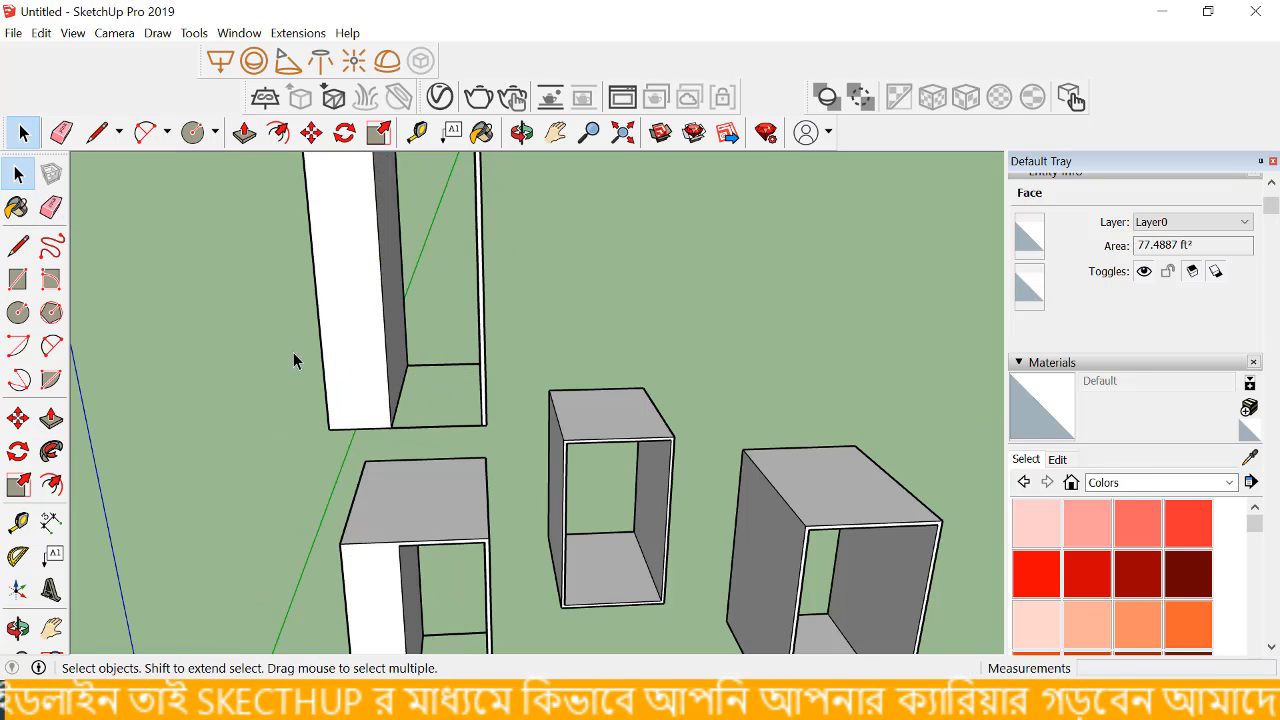
Step: Edit the grouped box behind the circle, pull its inner floor face up about 4' 1 5/16", and leave the group
scroll(409, 480, down, 3)
scroll(410, 481, up, 2)
scroll(410, 481, down, 5)
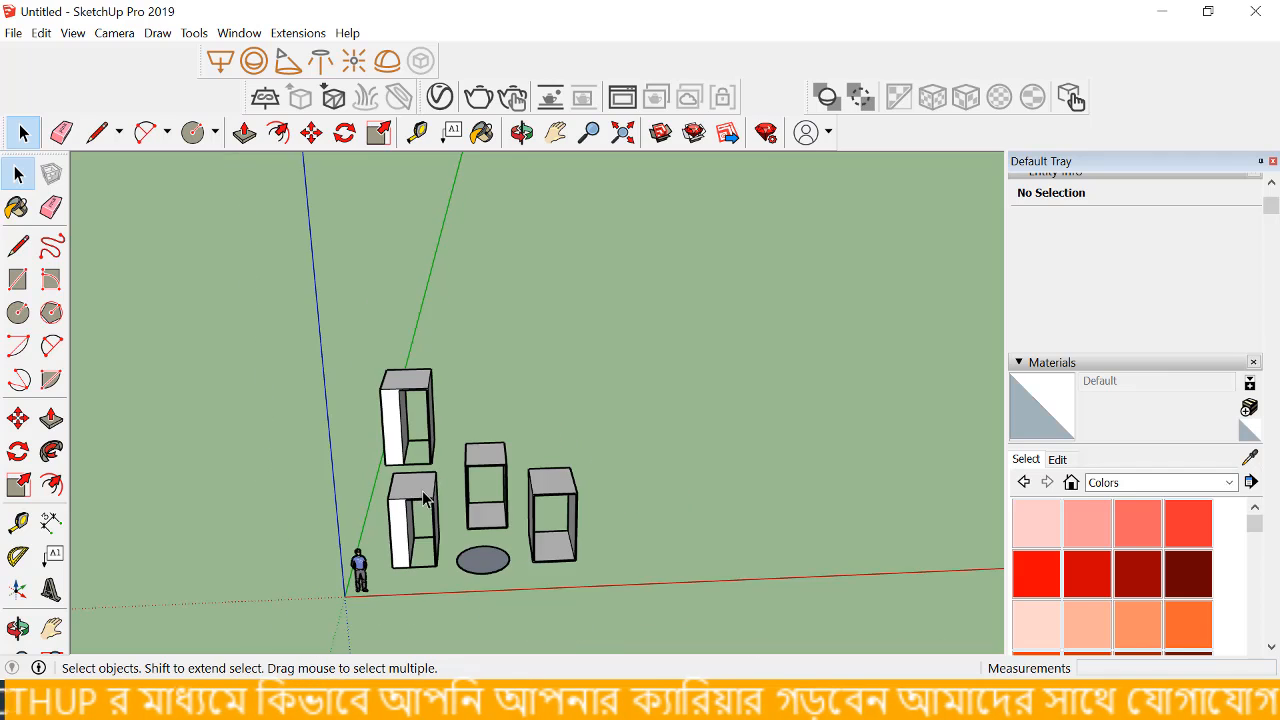
scroll(423, 497, up, 3)
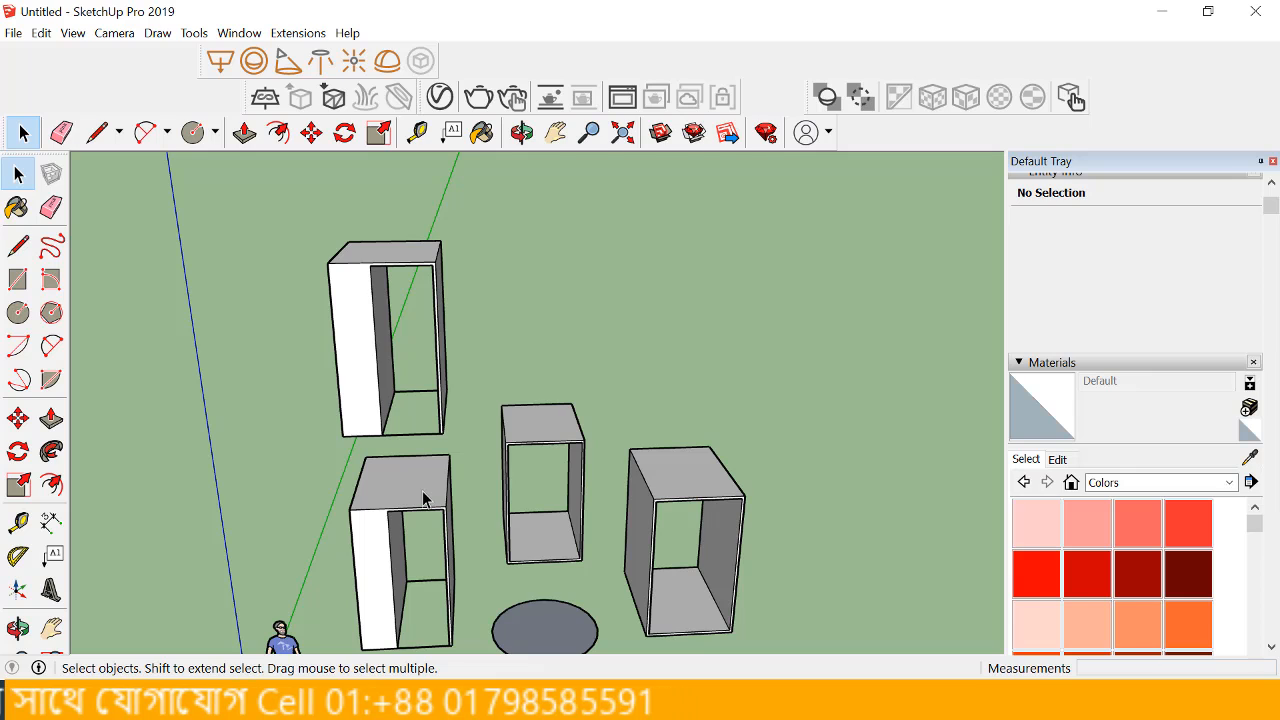
click(552, 526)
double_click(552, 526)
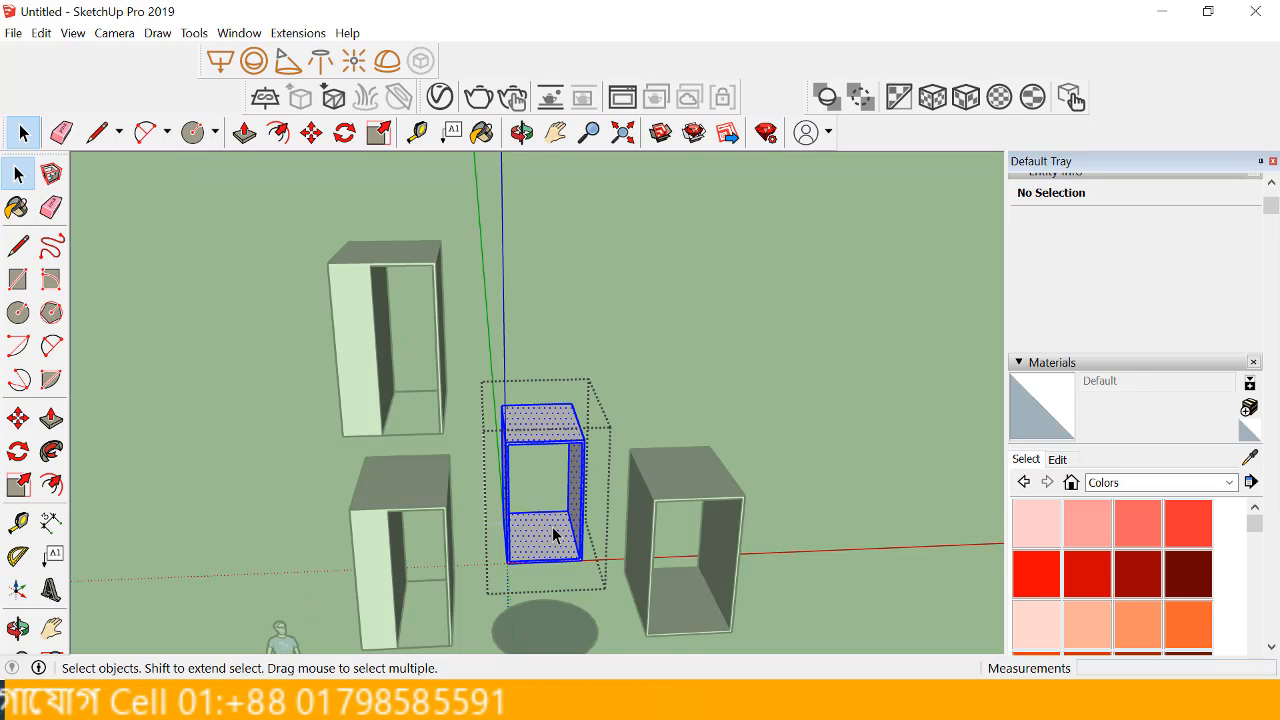
click(51, 418)
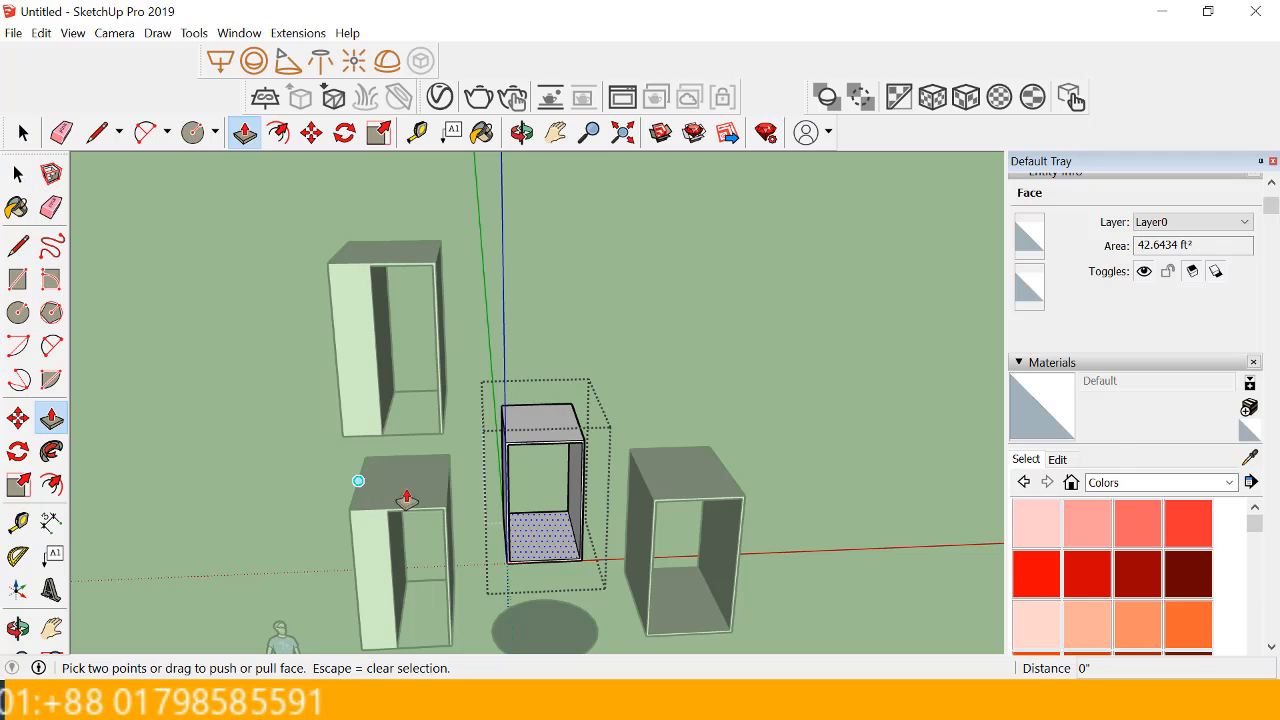
click(562, 531)
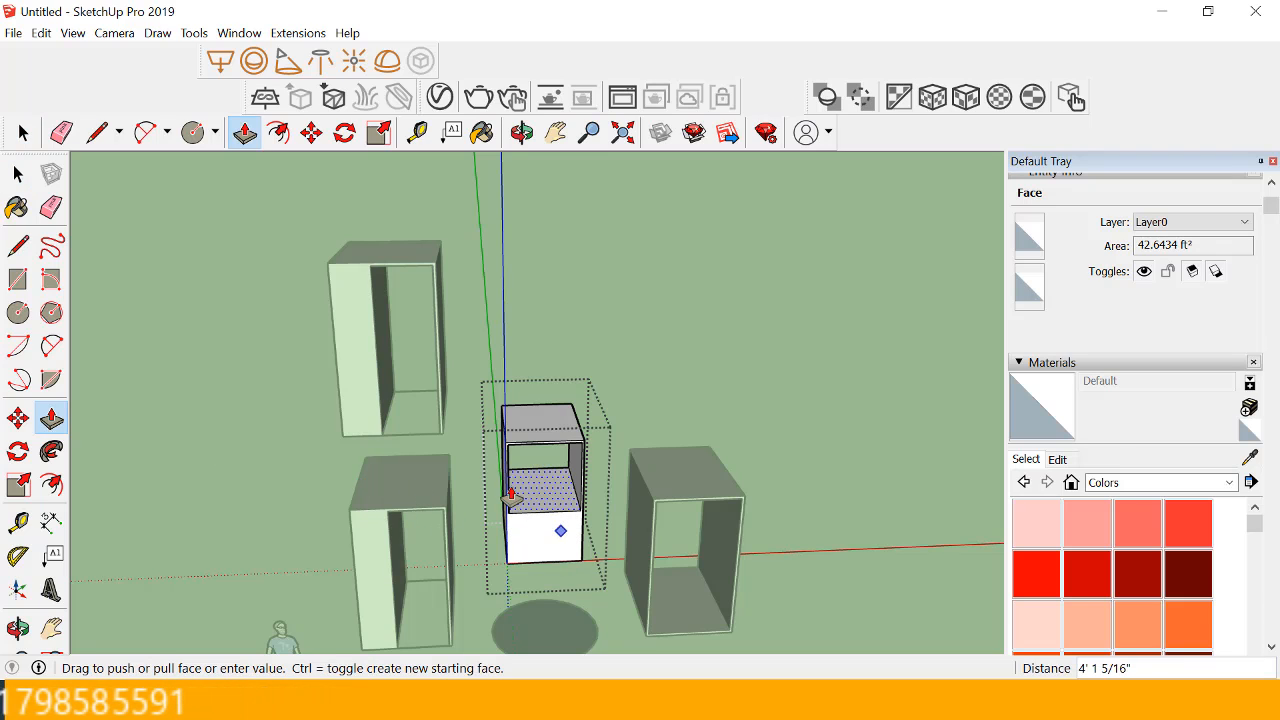
click(511, 495)
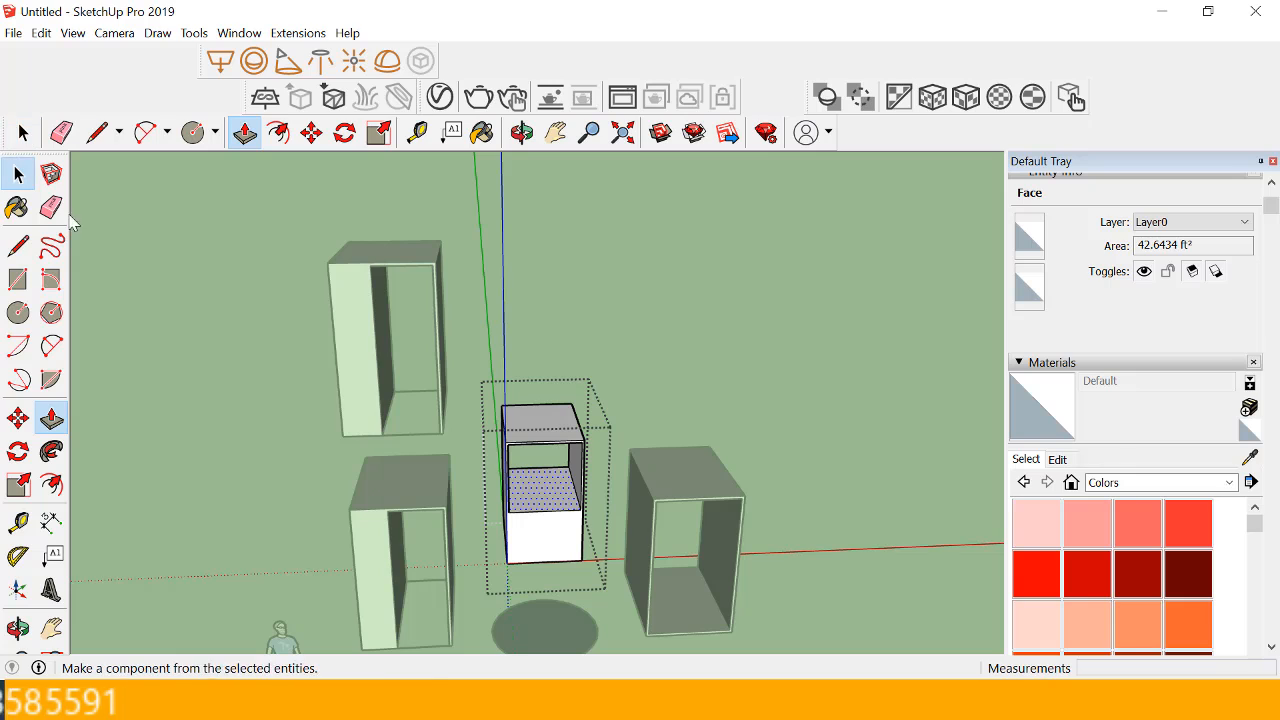
key(space)
click(198, 334)
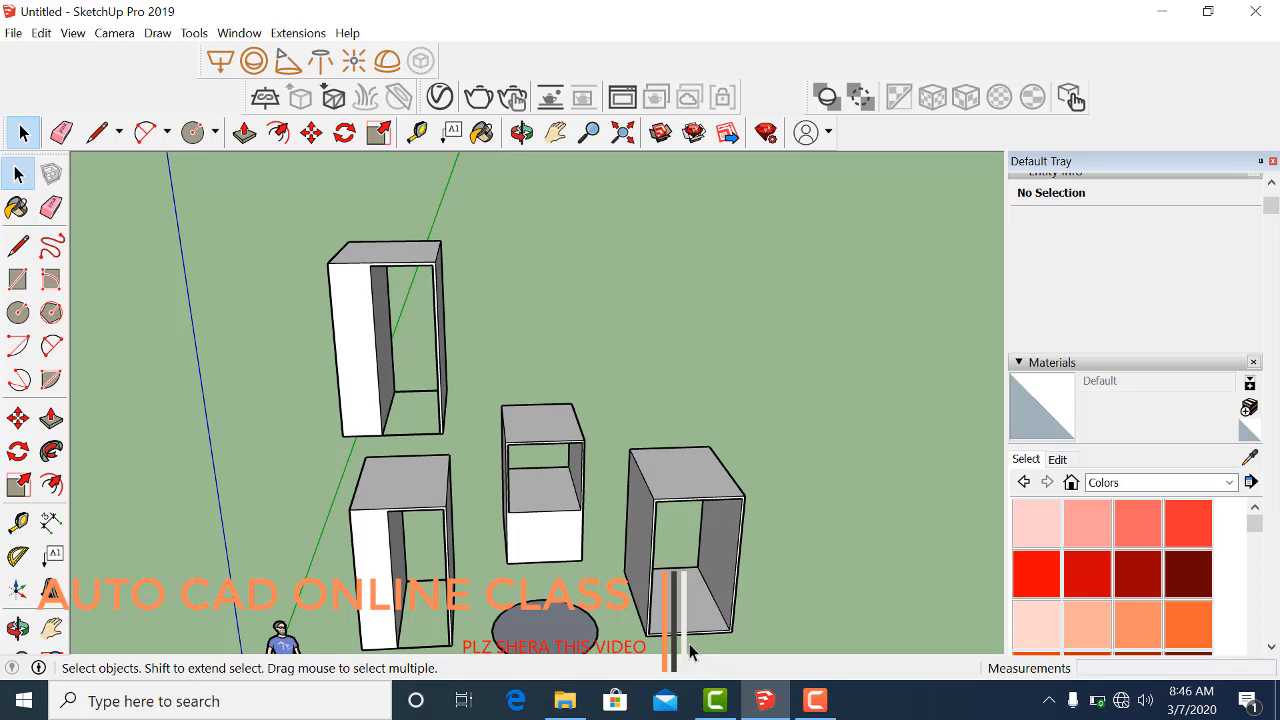
click(815, 700)
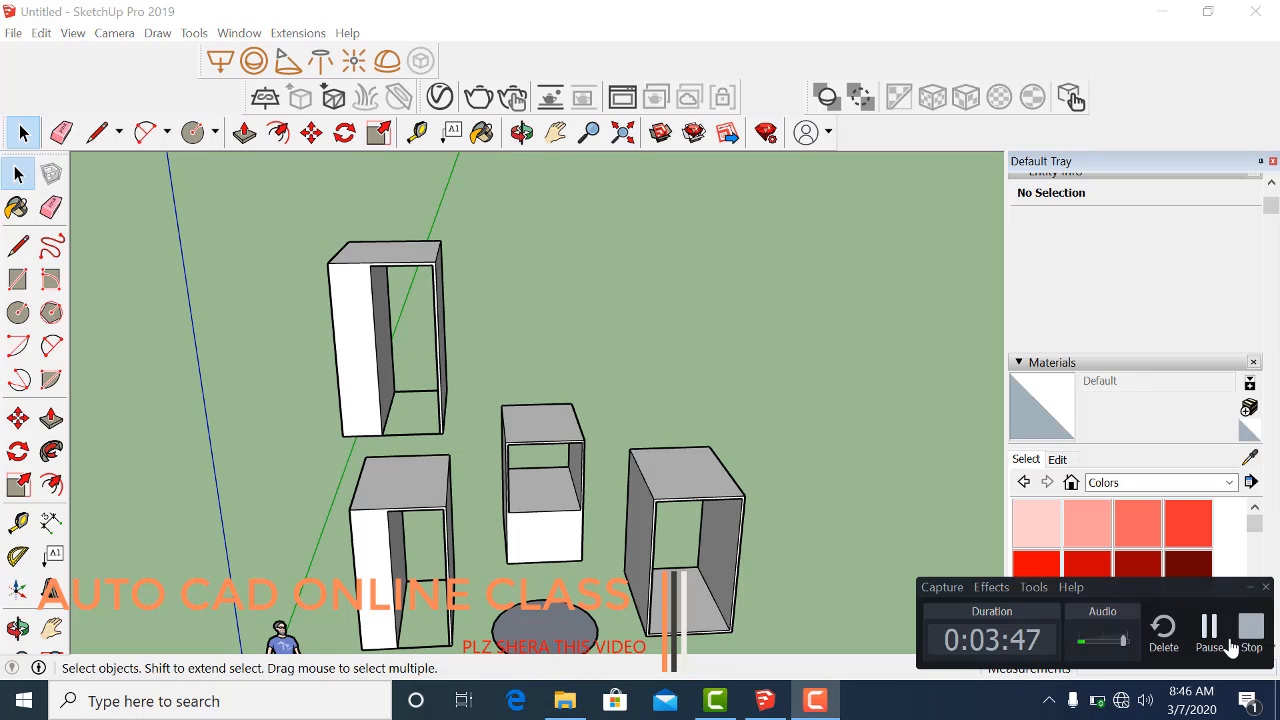